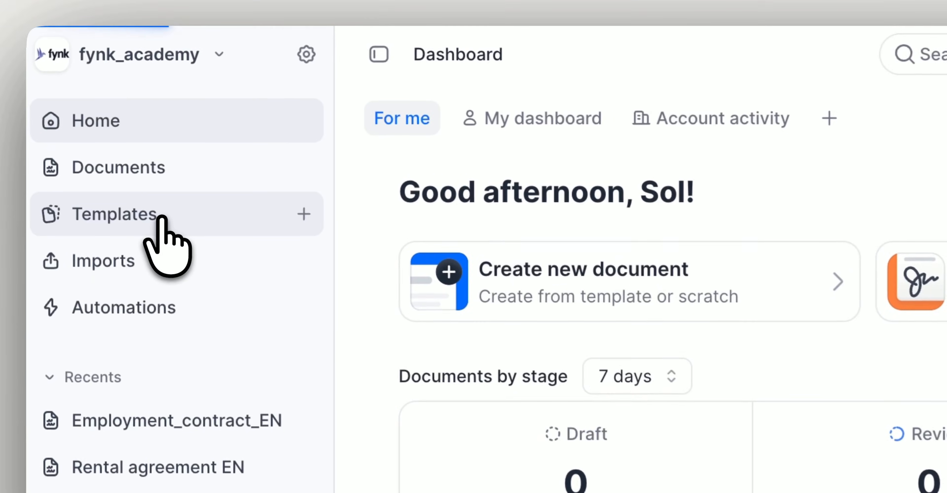
From Templates, start a new template, glance at public templates, then choose Import DOCX
{"action": "left_click", "coordinate": [160, 218]}
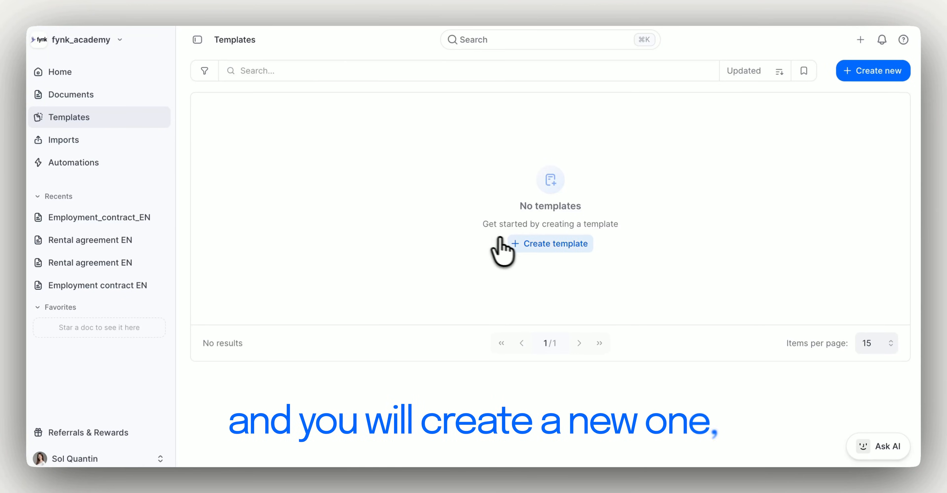
{"action": "left_click", "coordinate": [850, 75]}
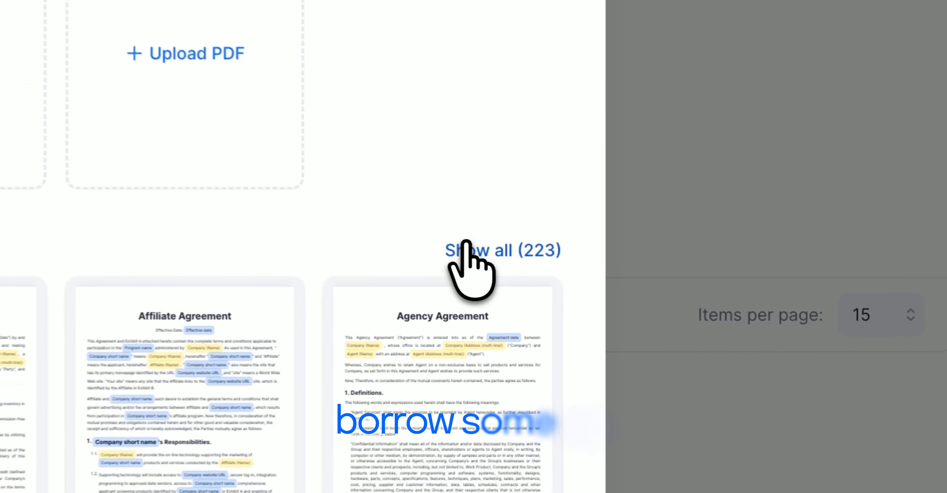
{"action": "left_click", "coordinate": [466, 243]}
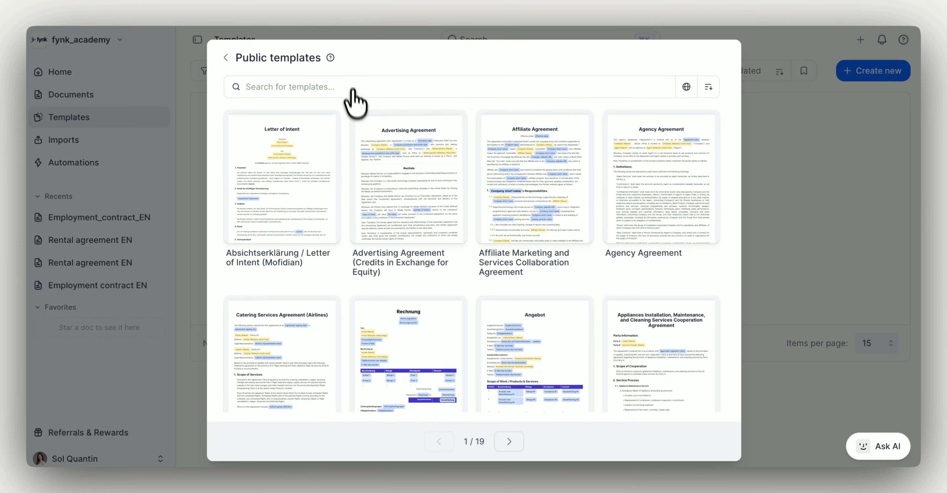
{"action": "left_click", "coordinate": [224, 58]}
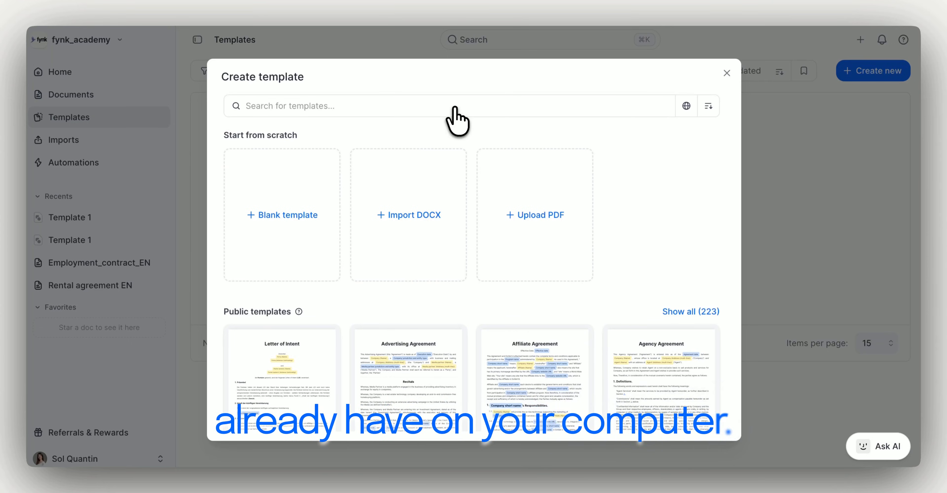
{"action": "left_click", "coordinate": [400, 209]}
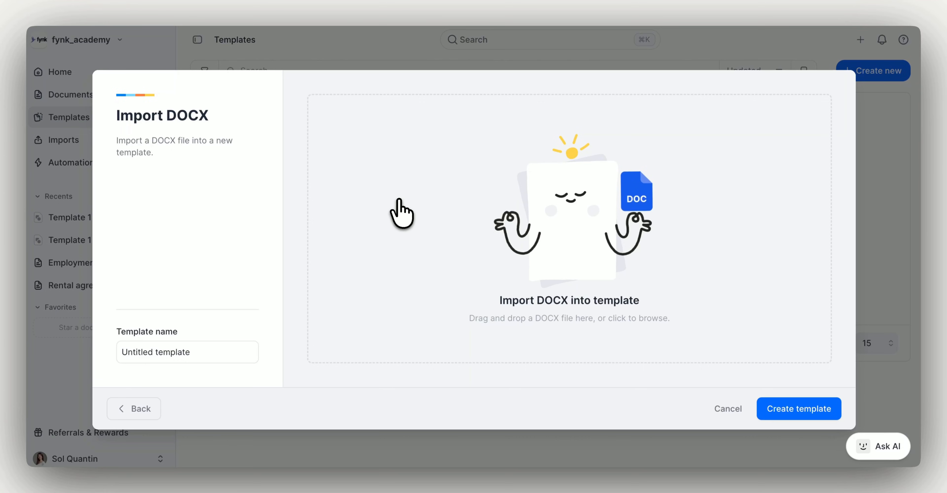
Rename the untitled template to 'Test 1'
{"action": "left_click", "coordinate": [132, 357]}
{"action": "key", "text": "super+a"}
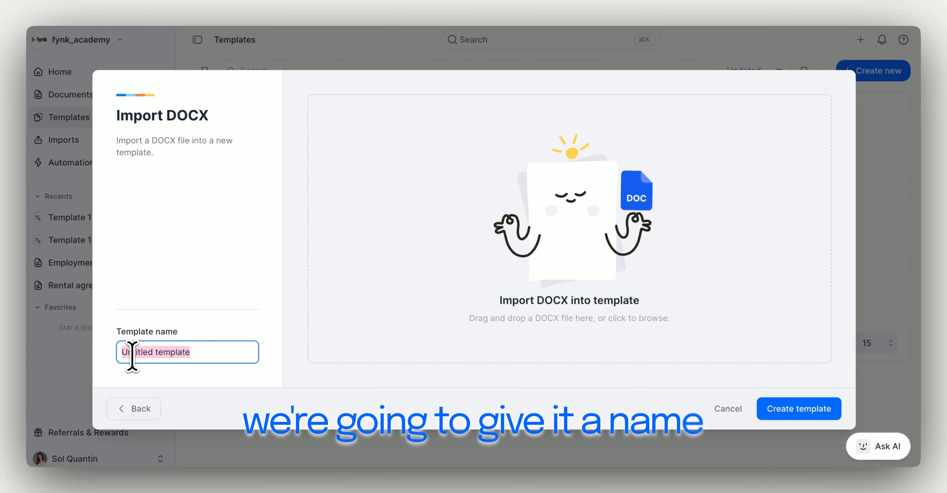
{"action": "type", "text": "Test 1"}
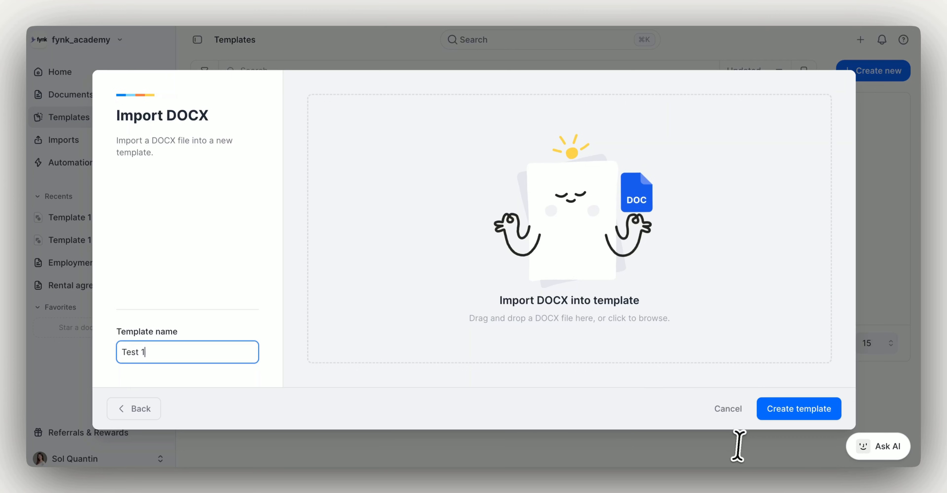
Add Working_Contract_Draft.docx, create the template and start the import
{"action": "left_click", "coordinate": [621, 286]}
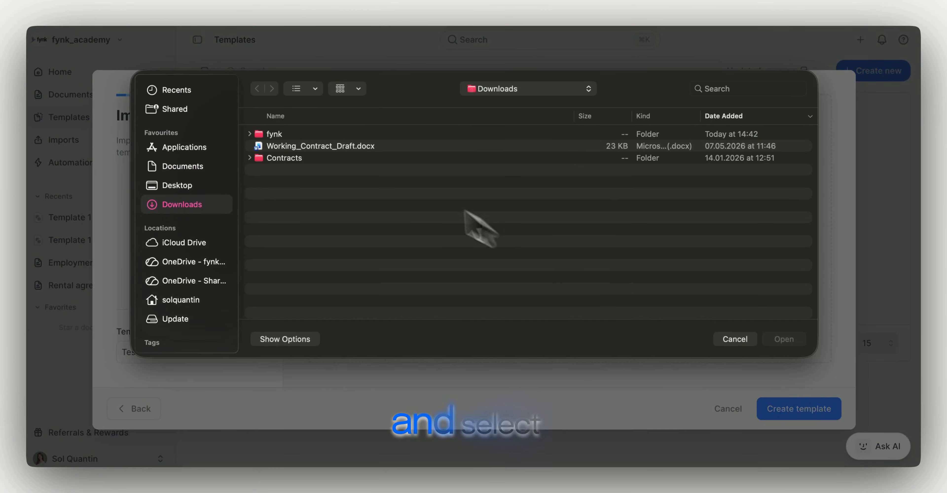
{"action": "double_click", "coordinate": [344, 146]}
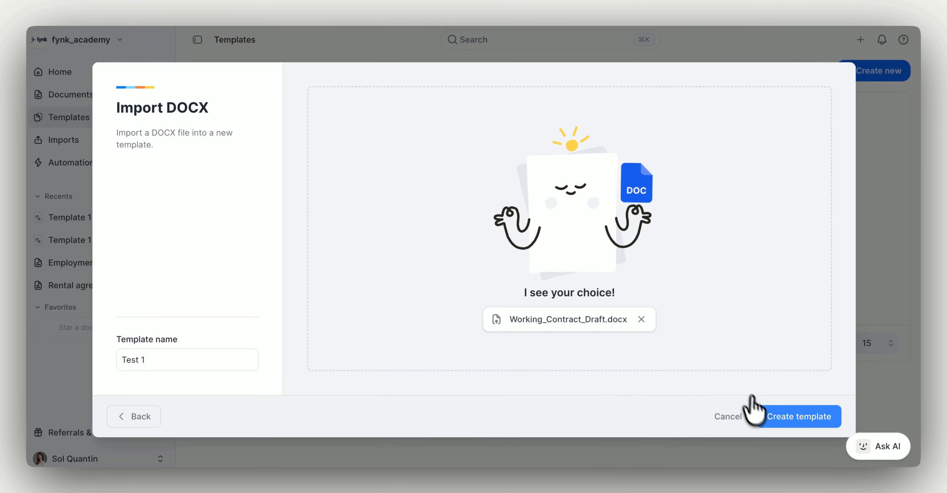
{"action": "left_click", "coordinate": [765, 418]}
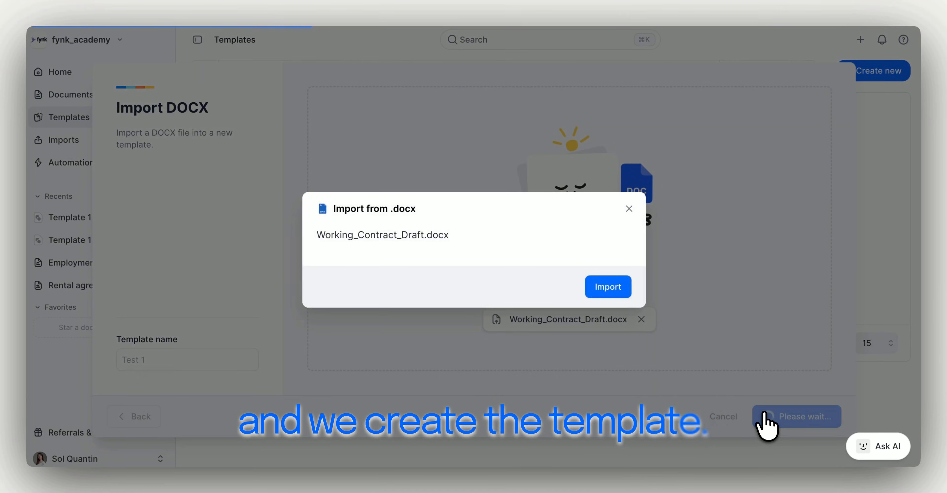
{"action": "left_click", "coordinate": [613, 290]}
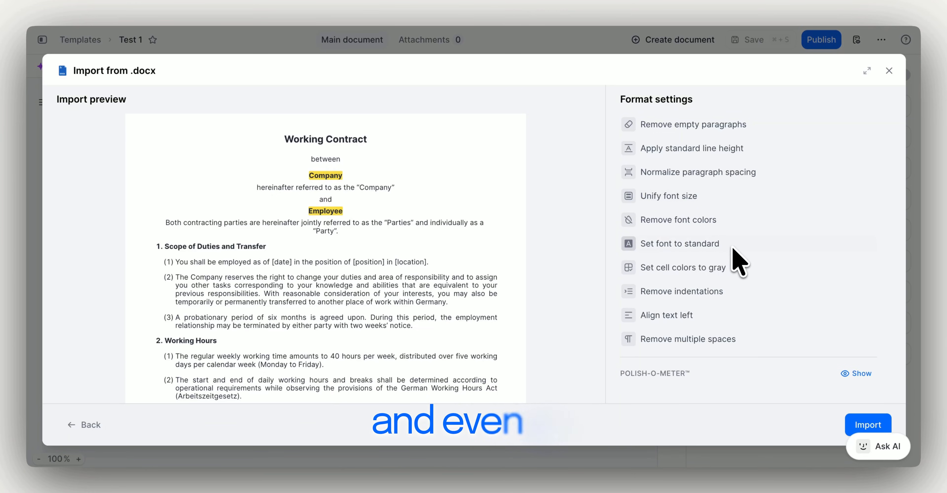
Check the POLISH-O-METER, toggle standard font, gray cells and indentation removal, then import the contract
{"action": "left_click", "coordinate": [856, 373]}
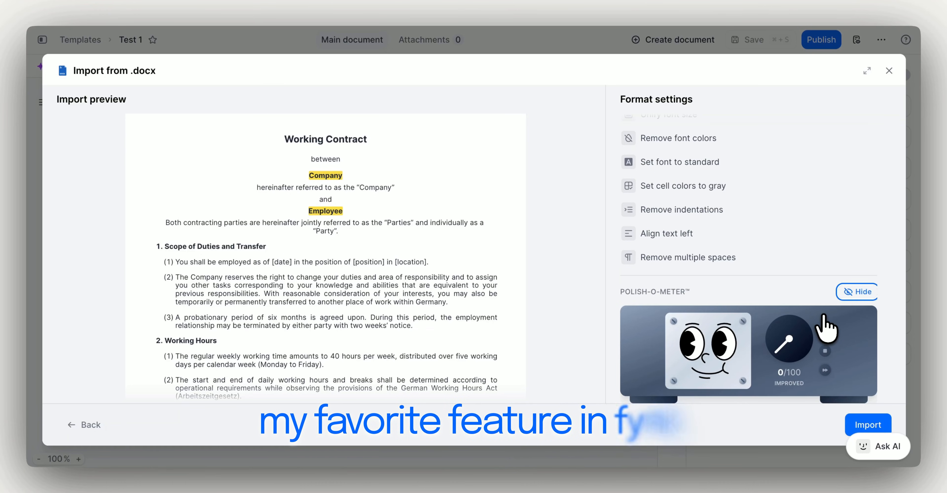
{"action": "left_click", "coordinate": [700, 172]}
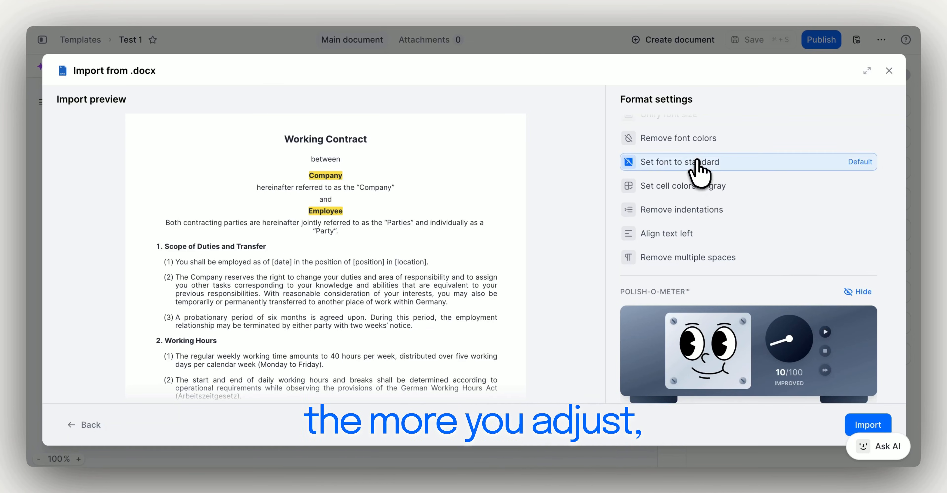
{"action": "left_click", "coordinate": [689, 186]}
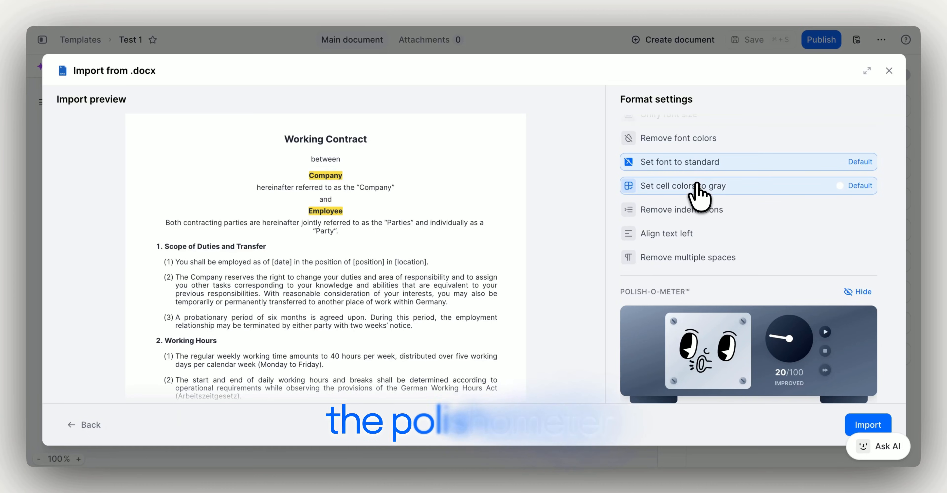
{"action": "left_click", "coordinate": [691, 211]}
{"action": "left_click", "coordinate": [865, 426]}
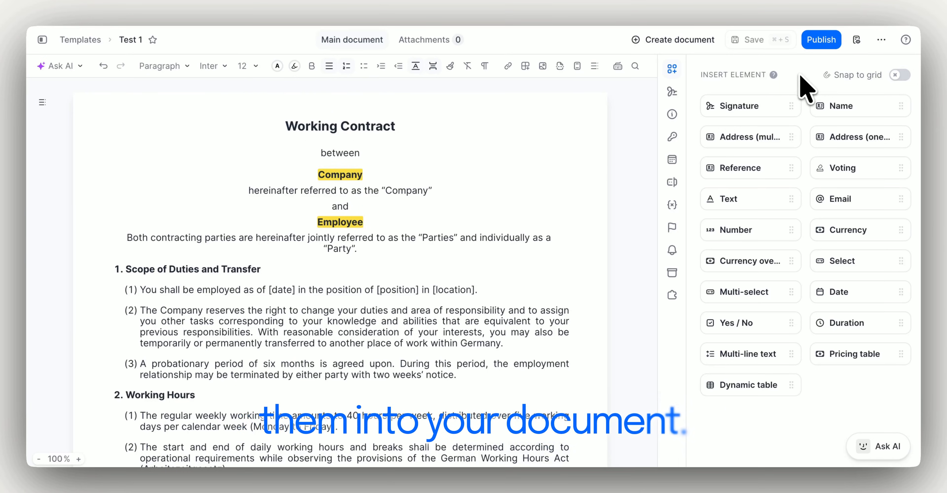
Insert an Internal-visibility Date field named 'Start date' before [date] in clause (1)
{"action": "scroll", "coordinate": [515, 286], "scroll_direction": "down", "scroll_amount": 3}
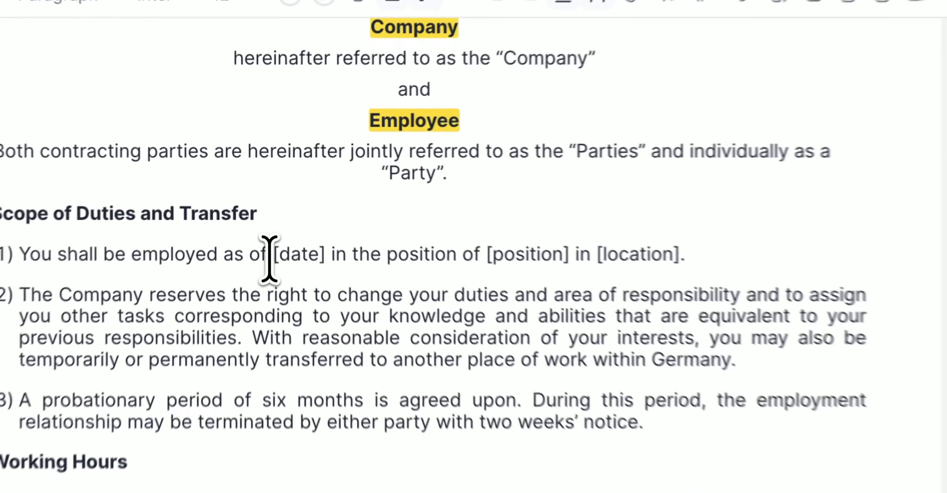
{"action": "left_click", "coordinate": [271, 259]}
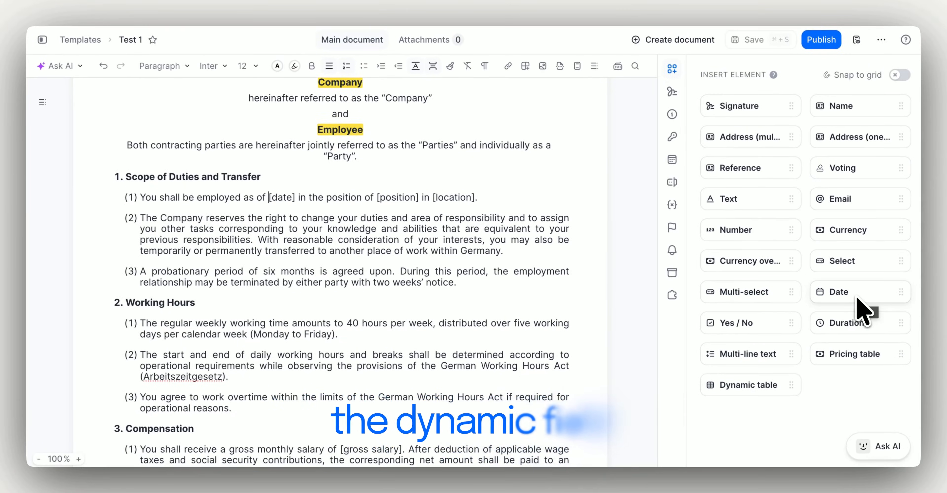
{"action": "left_click_drag", "start_coordinate": [858, 299], "coordinate": [270, 203]}
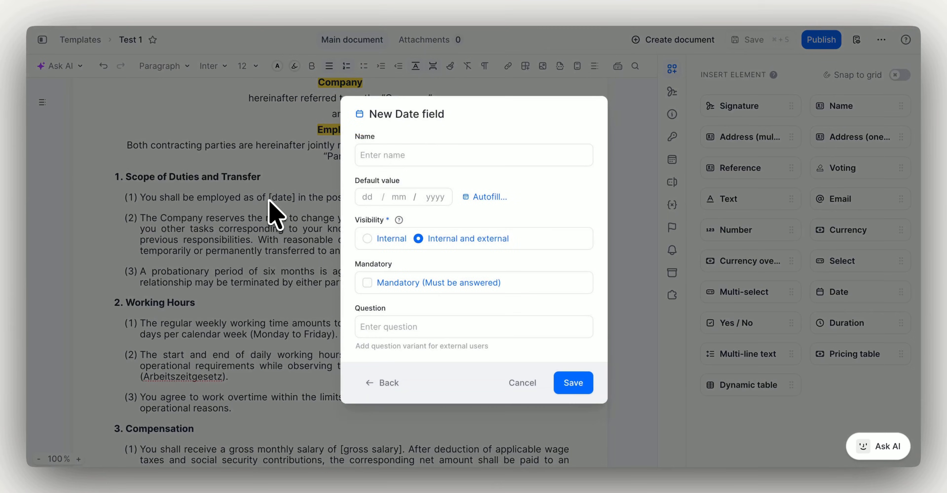
{"action": "left_click", "coordinate": [433, 153]}
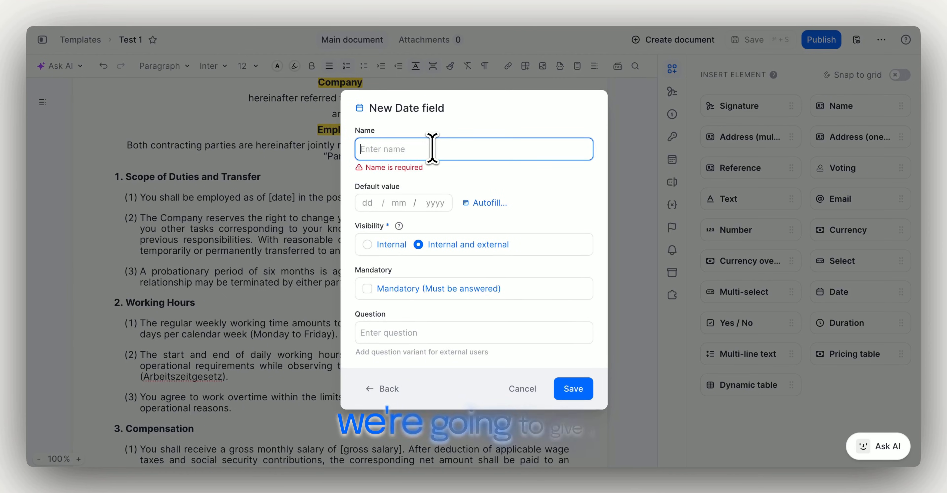
{"action": "type", "text": "Start date"}
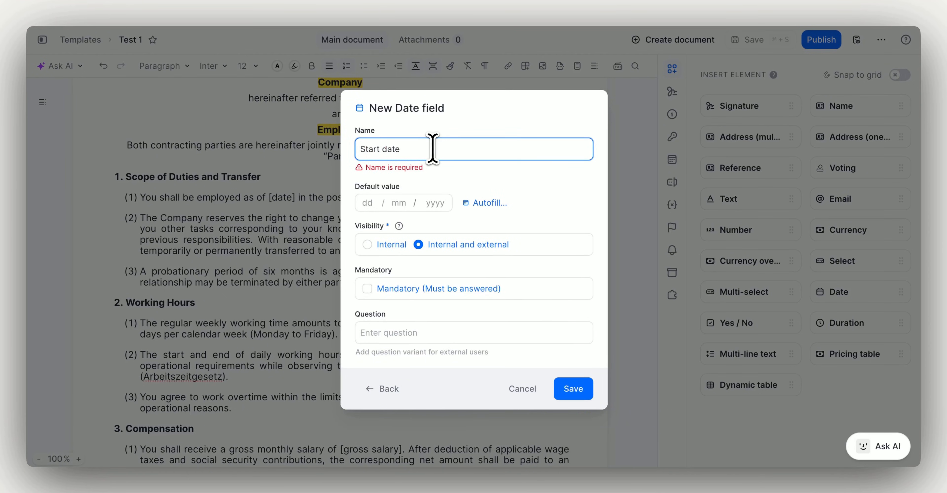
{"action": "left_click", "coordinate": [382, 247]}
{"action": "left_click", "coordinate": [384, 243]}
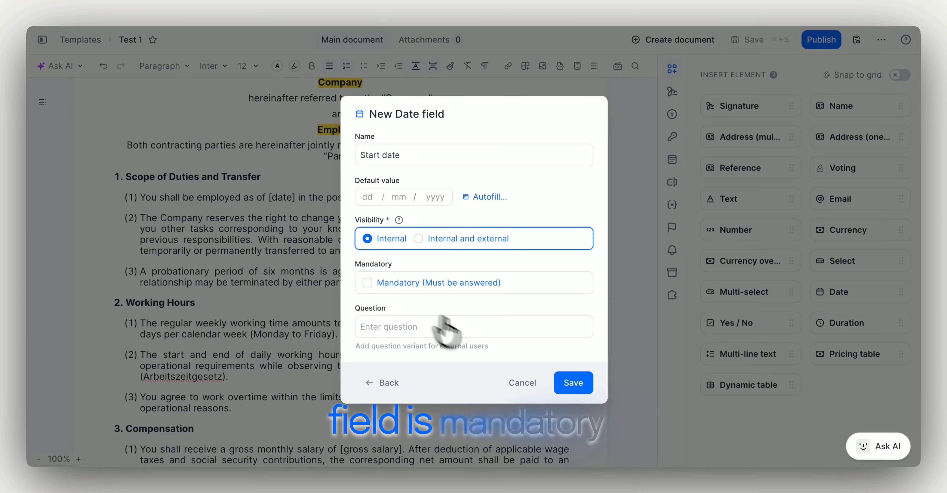
{"action": "left_click", "coordinate": [563, 384]}
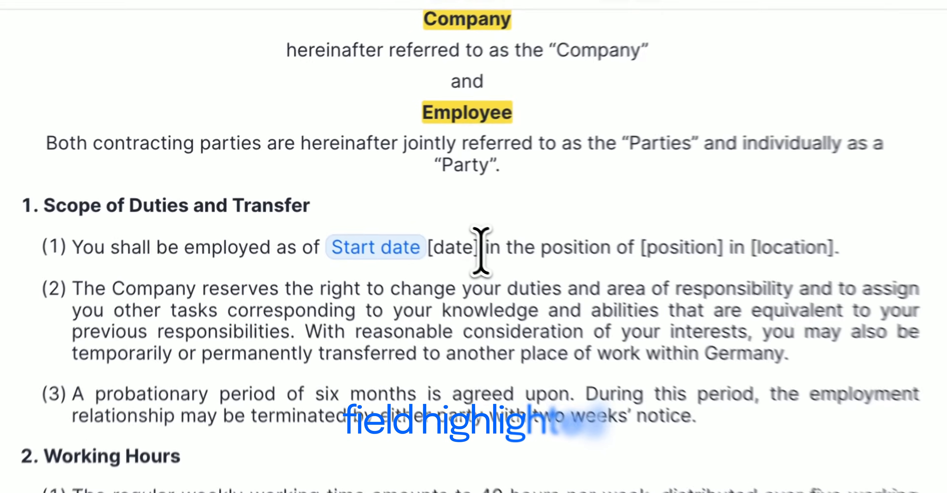
Delete the leftover 'date]' placeholder text
{"action": "left_click_drag", "start_coordinate": [347, 199], "coordinate": [324, 197]}
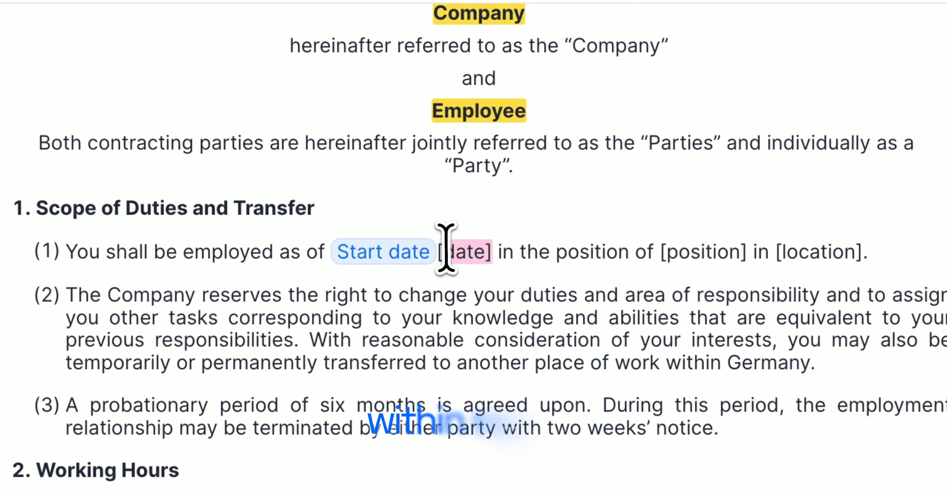
{"action": "key", "text": "BackSpace"}
{"action": "key", "text": "BackSpace"}
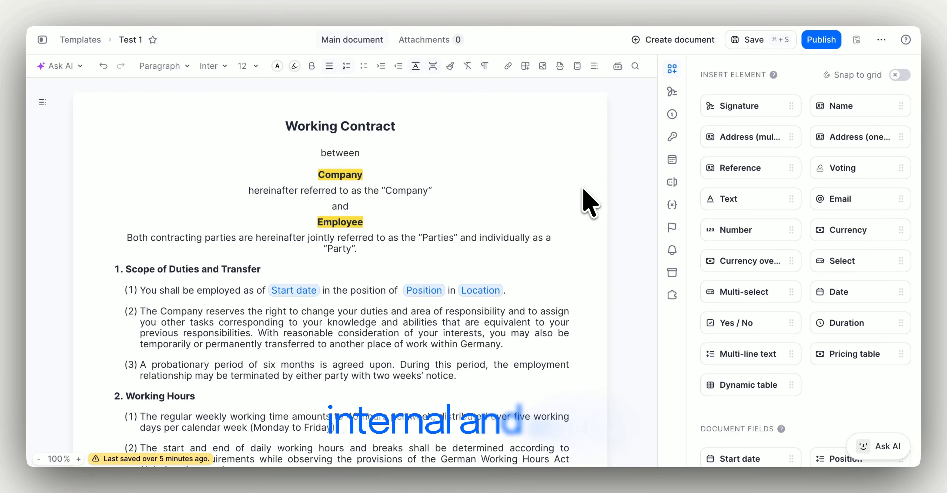
Add fynk academy GmbH as an internal business party with yourself as signatory
{"action": "left_click", "coordinate": [672, 91]}
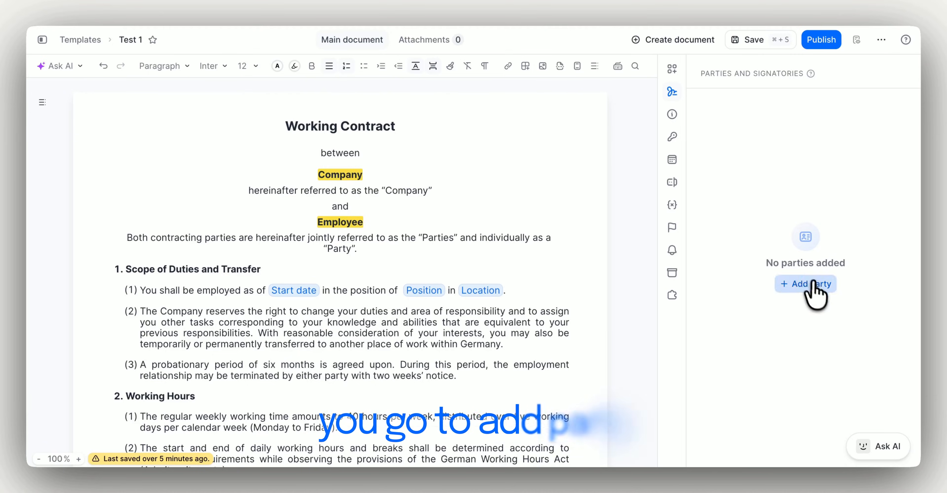
{"action": "left_click", "coordinate": [814, 283]}
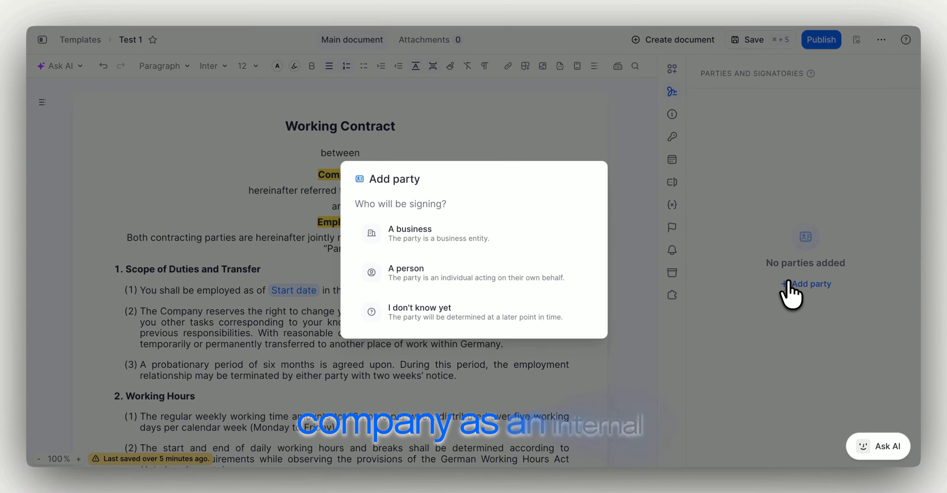
{"action": "left_click", "coordinate": [585, 241]}
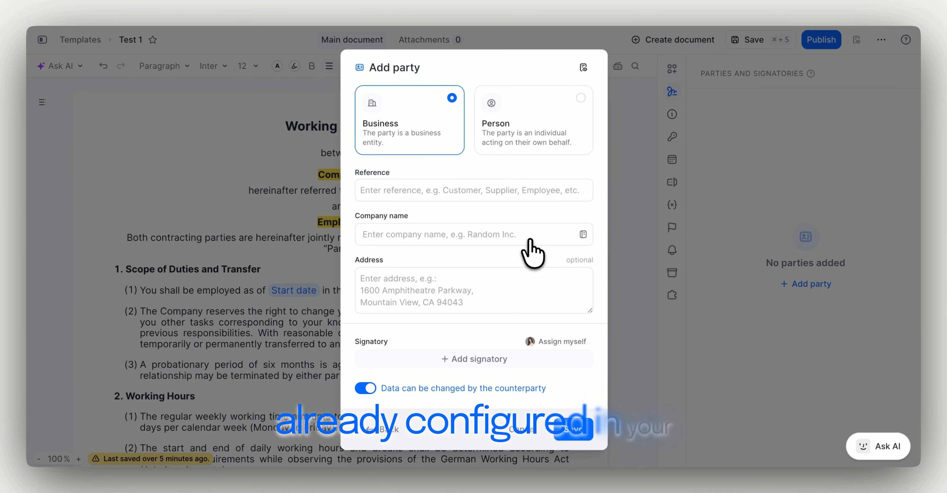
{"action": "left_click", "coordinate": [529, 237]}
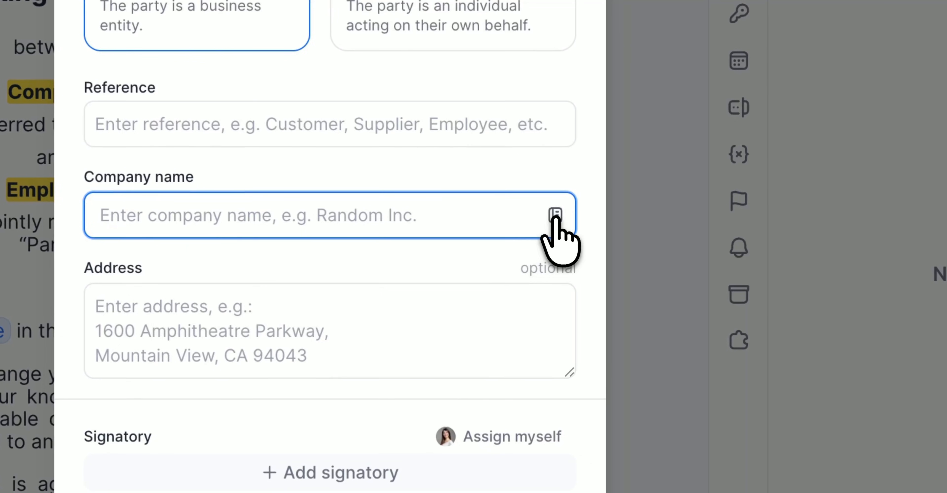
{"action": "left_click", "coordinate": [583, 234]}
{"action": "left_click", "coordinate": [414, 371]}
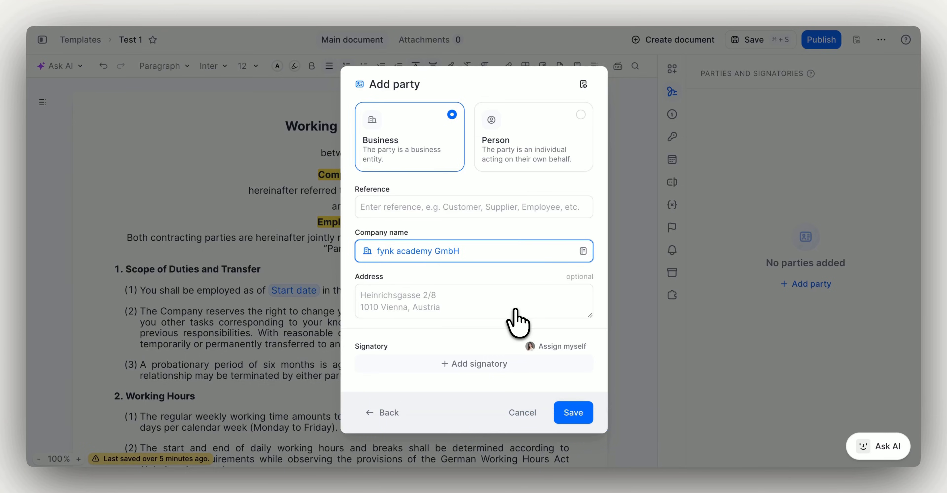
{"action": "left_click", "coordinate": [552, 346]}
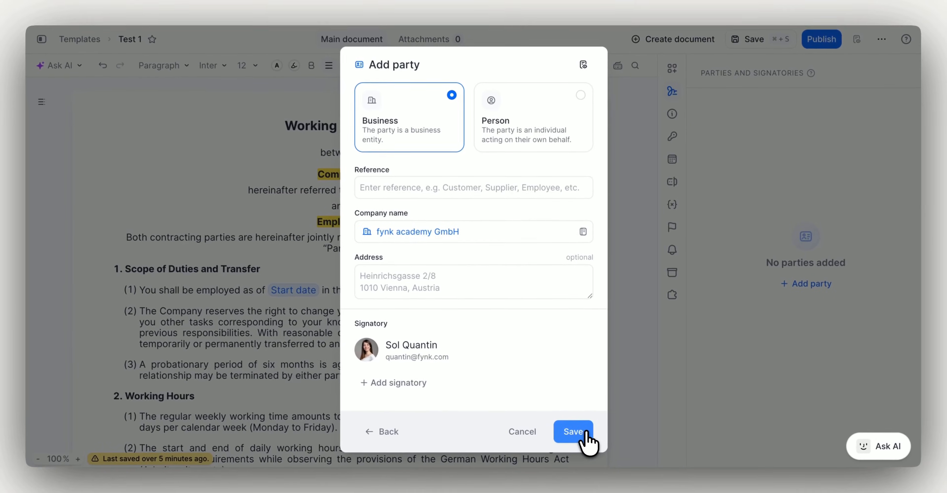
{"action": "left_click", "coordinate": [511, 399]}
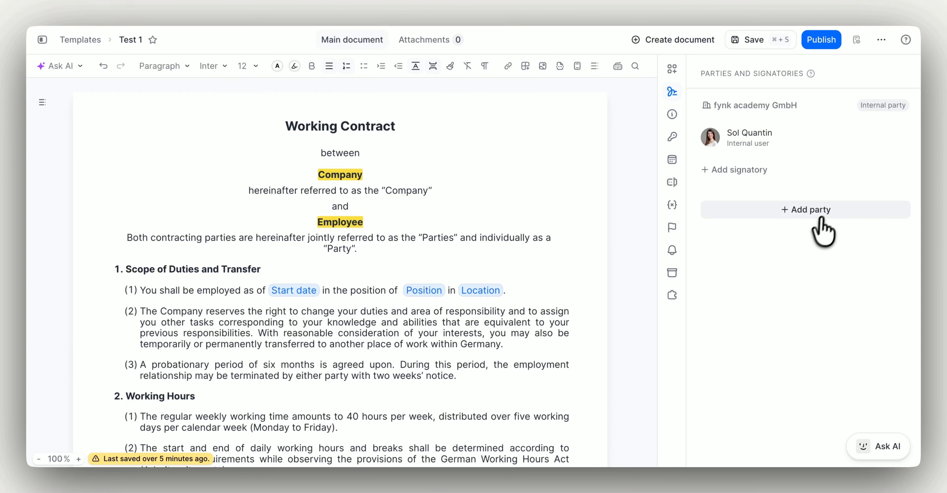
Add an external individual-person party with the reference 'Employee'
{"action": "left_click", "coordinate": [828, 210]}
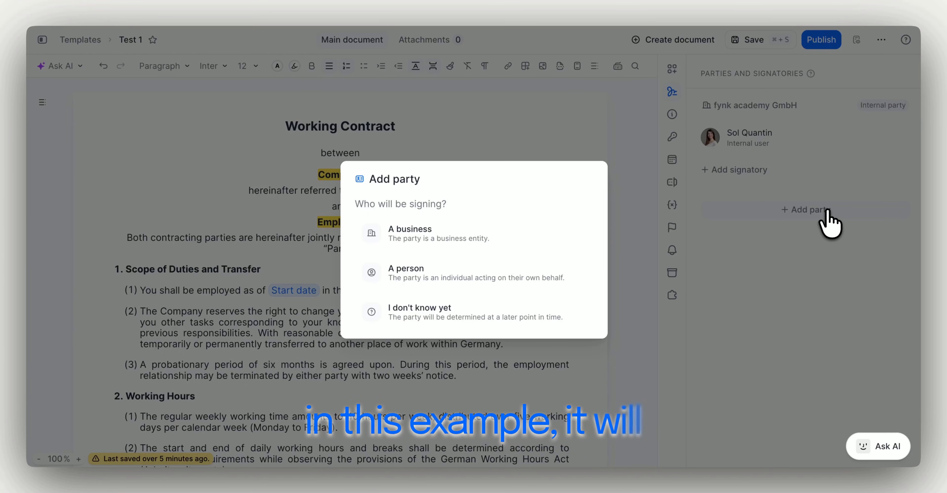
{"action": "left_click", "coordinate": [563, 275]}
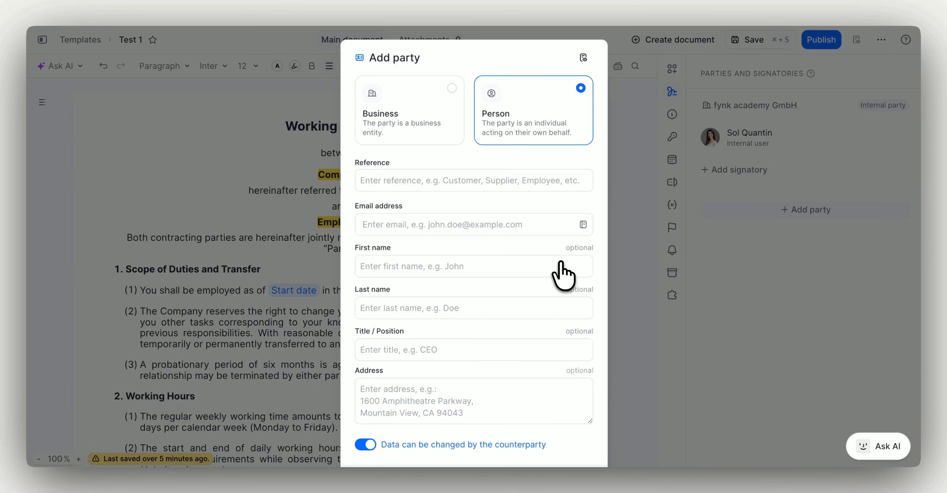
{"action": "left_click", "coordinate": [502, 179]}
{"action": "type", "text": "Employee"}
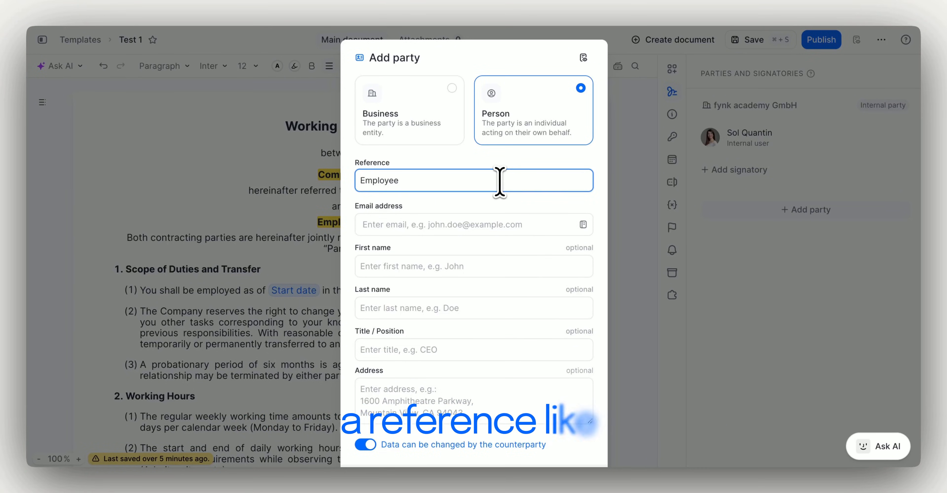
{"action": "key", "text": "Return"}
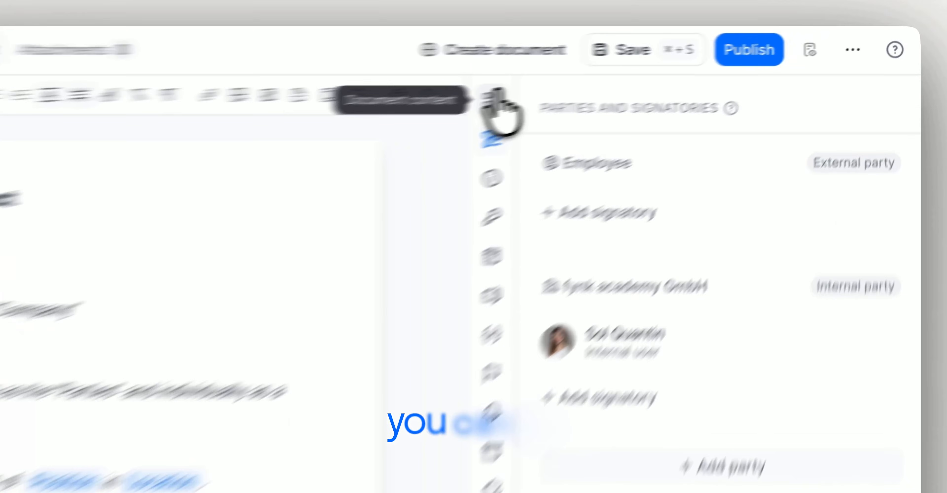
Replace the 'Company' placeholder with the company party's Name field
{"action": "left_click", "coordinate": [494, 96]}
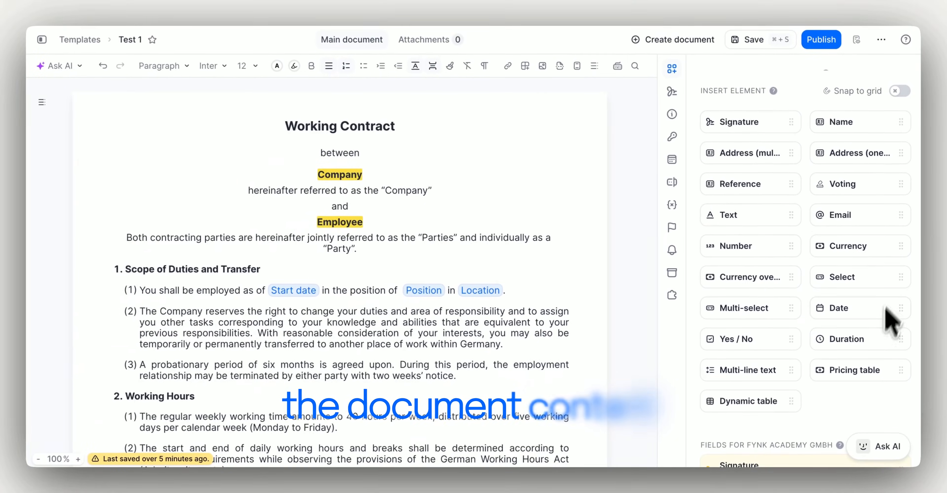
{"action": "scroll", "coordinate": [862, 415], "scroll_direction": "down", "scroll_amount": 6}
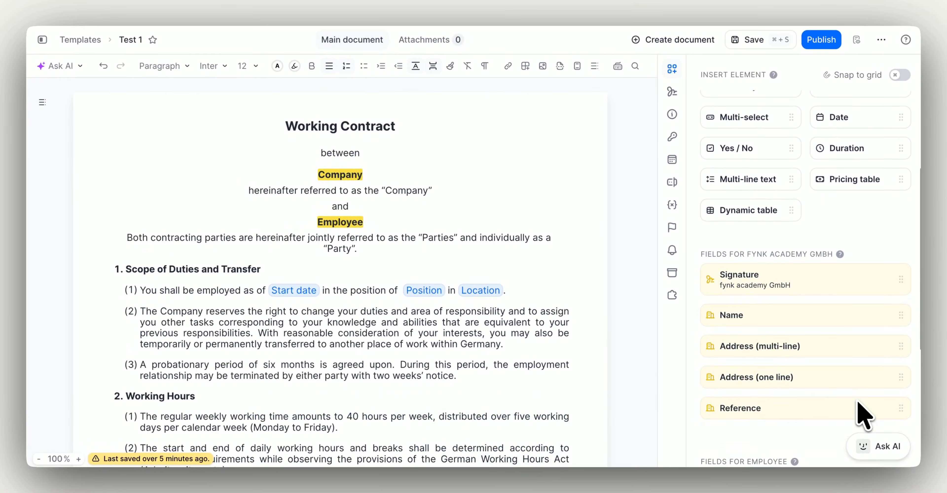
{"action": "scroll", "coordinate": [863, 415], "scroll_direction": "down", "scroll_amount": 4}
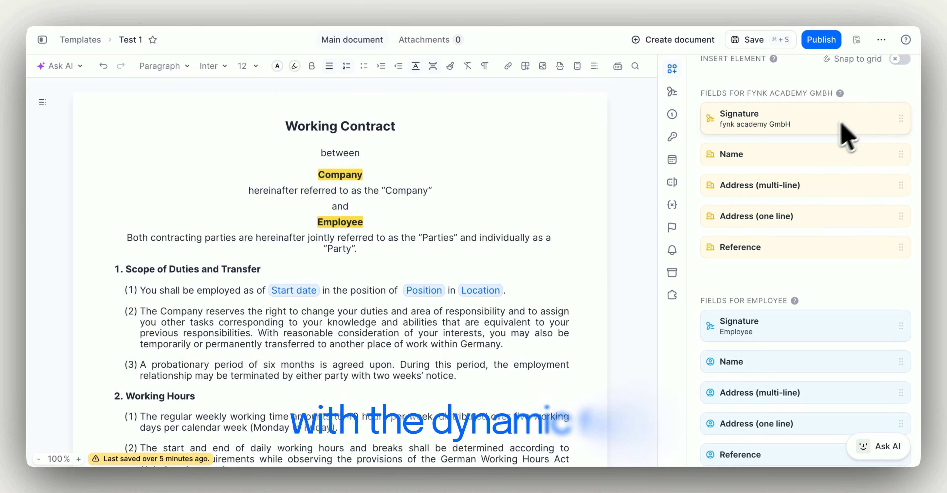
{"action": "left_click_drag", "start_coordinate": [786, 150], "coordinate": [368, 174]}
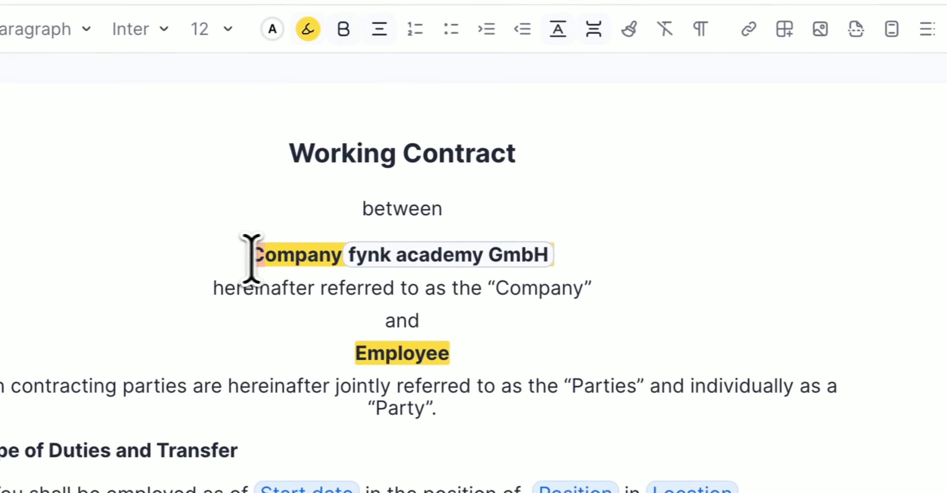
{"action": "left_click_drag", "start_coordinate": [266, 174], "coordinate": [310, 175]}
{"action": "key", "text": "BackSpace"}
Replace the 'Employee' placeholder with the Employee Name field, then select the Start date field
{"action": "scroll", "coordinate": [736, 257], "scroll_direction": "down", "scroll_amount": 3}
{"action": "left_click_drag", "start_coordinate": [640, 339], "coordinate": [352, 229]}
{"action": "key", "text": "BackSpace"}
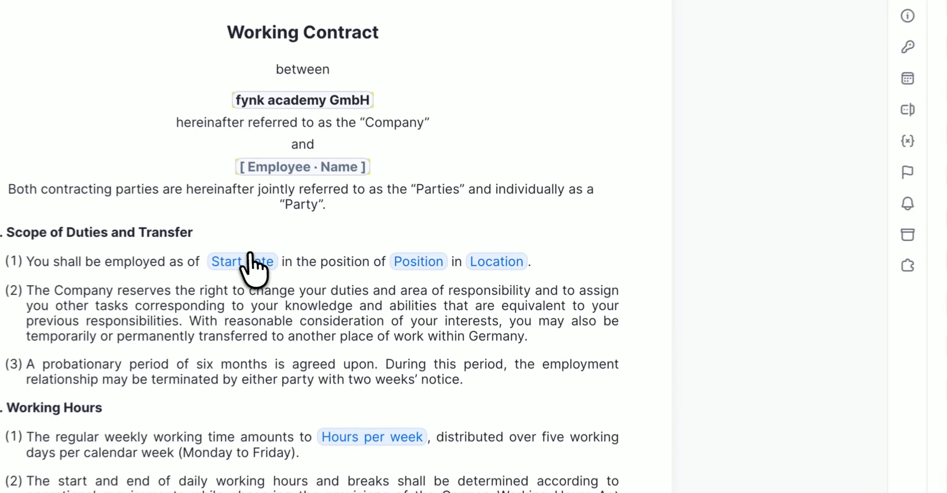
{"action": "left_click", "coordinate": [249, 262]}
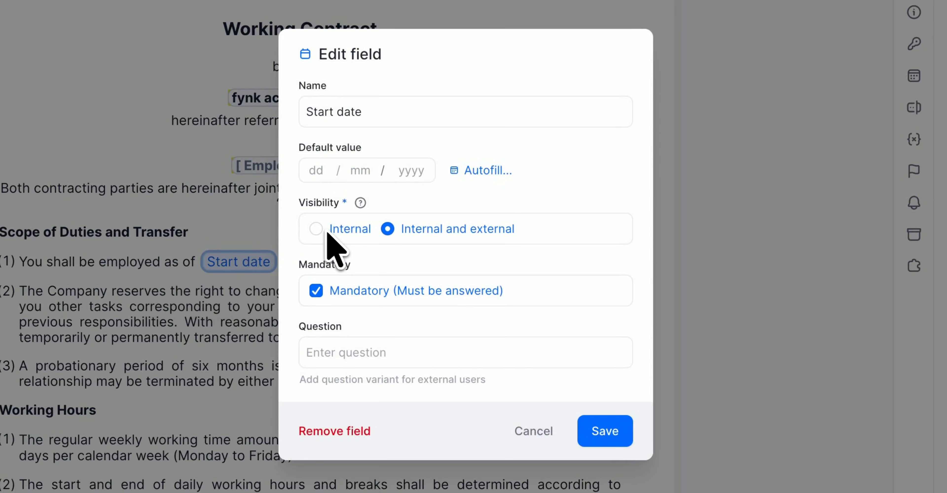
Set the Start date field to Internal visibility, save, and show the dynamic fields list
{"action": "left_click", "coordinate": [316, 229]}
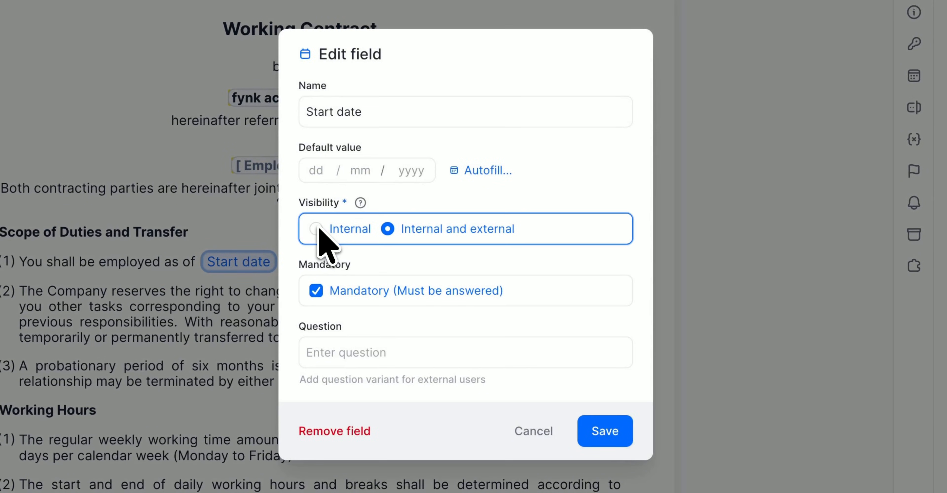
{"action": "left_click", "coordinate": [619, 433]}
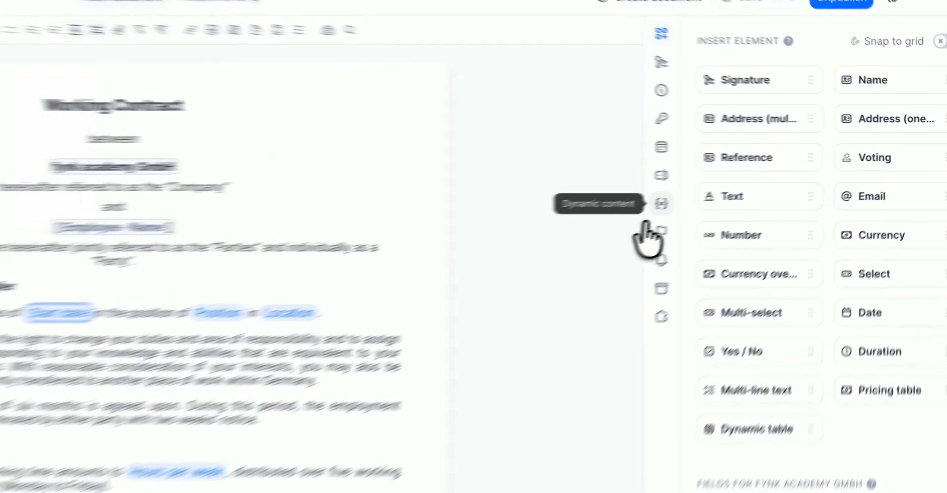
{"action": "left_click", "coordinate": [755, 182]}
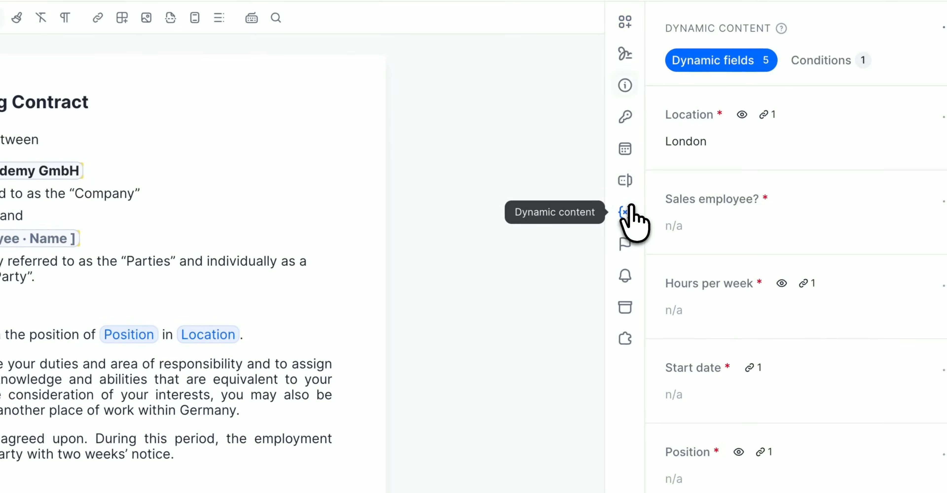
Make the 'Sales employee?' field visible both internally and externally
{"action": "left_click", "coordinate": [940, 201]}
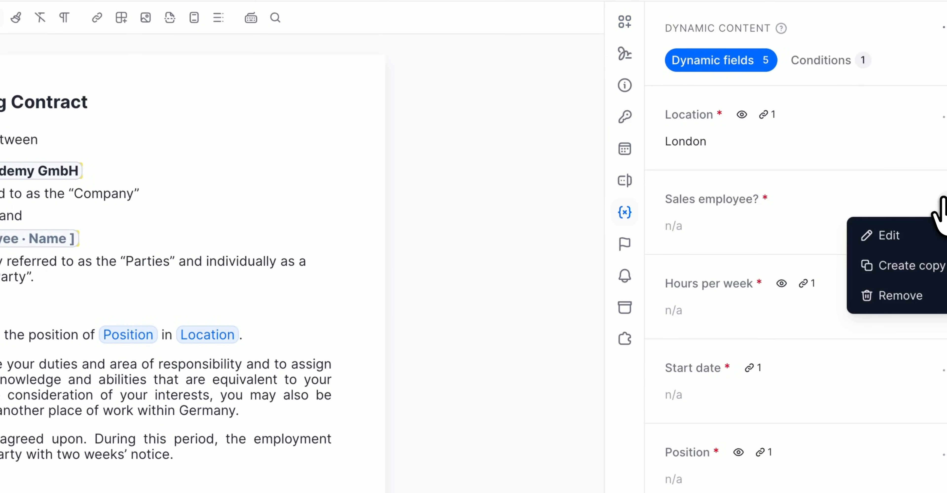
{"action": "left_click", "coordinate": [927, 239]}
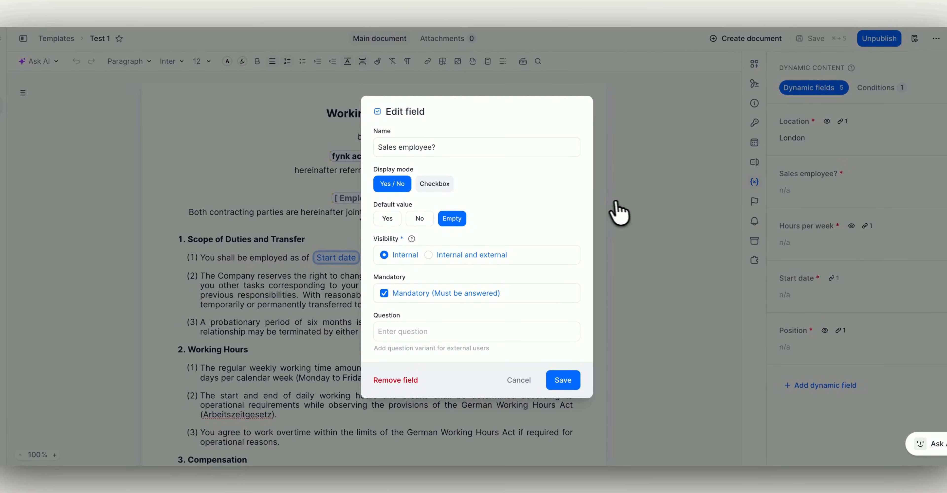
{"action": "left_click", "coordinate": [478, 254]}
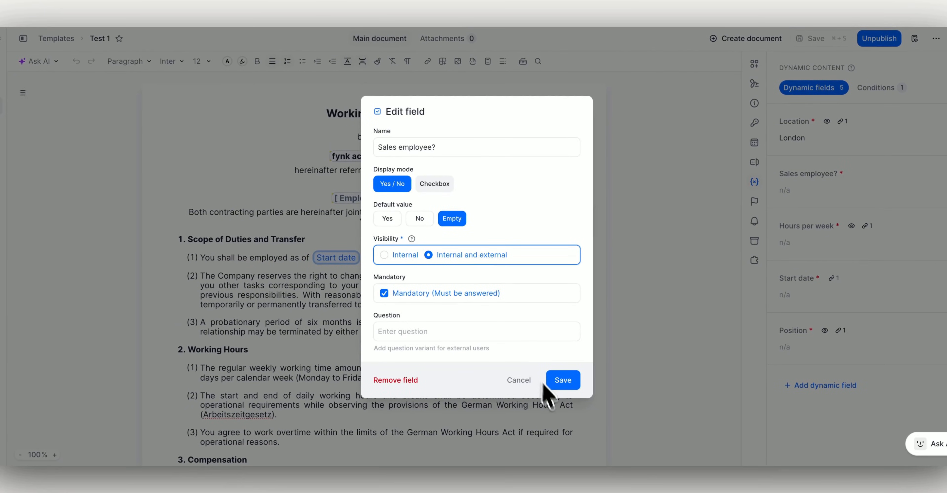
{"action": "left_click", "coordinate": [560, 384]}
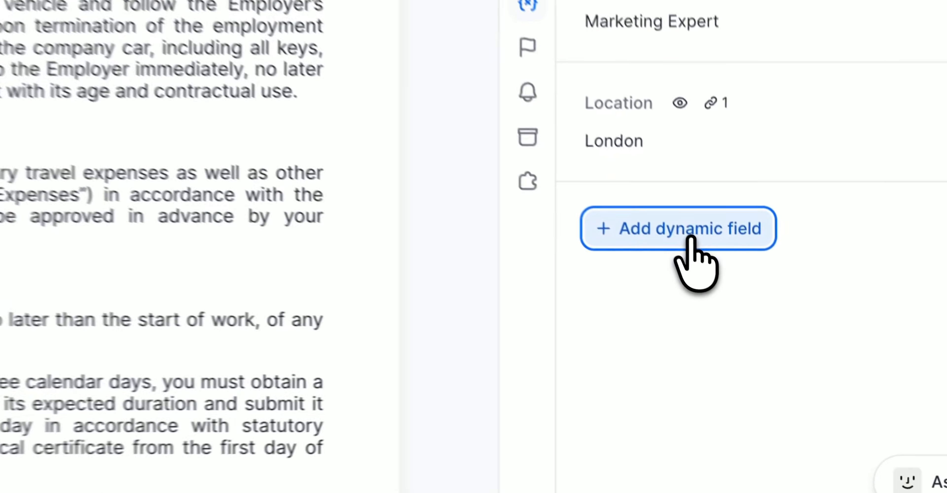
Create a Yes / No dynamic field named 'Sales employee?'
{"action": "left_click", "coordinate": [752, 320]}
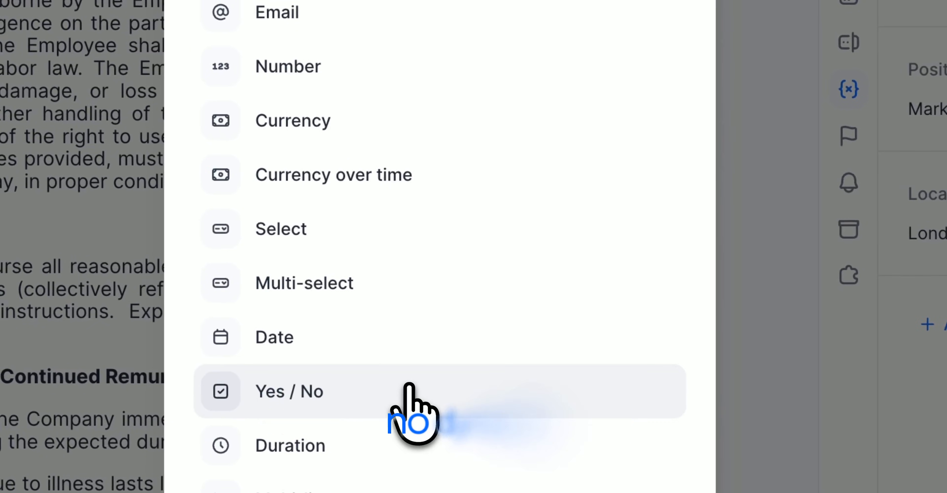
{"action": "left_click", "coordinate": [416, 404]}
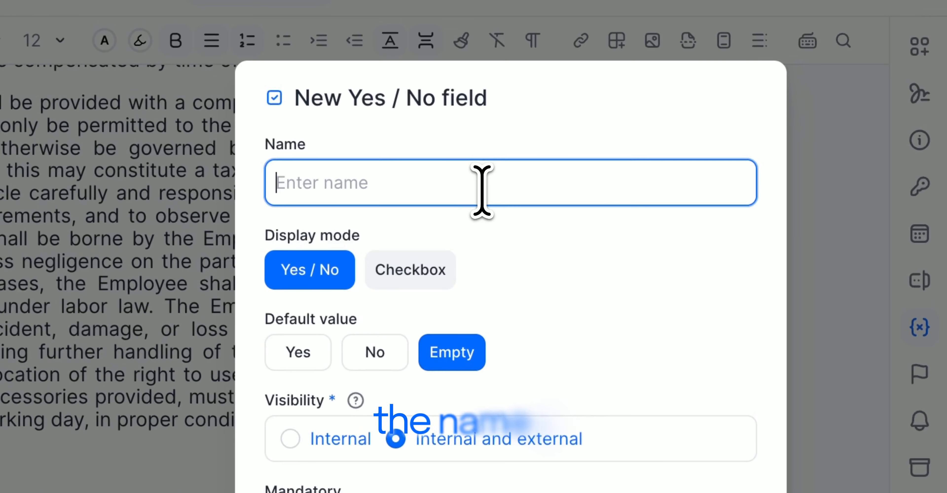
{"action": "type", "text": "Sales employee?"}
{"action": "left_click", "coordinate": [575, 415]}
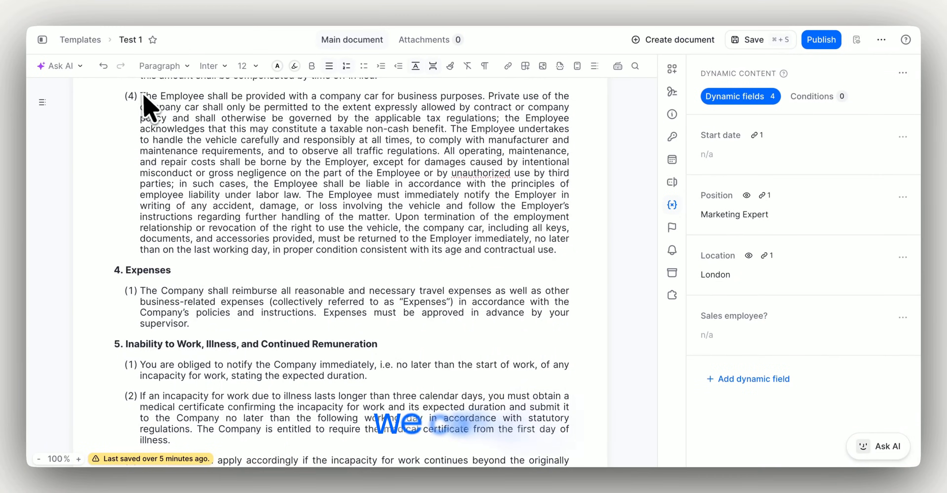
Select paragraph (4) and create a new condition named 'Sales employees get company cars'
{"action": "left_click_drag", "start_coordinate": [140, 96], "coordinate": [559, 249]}
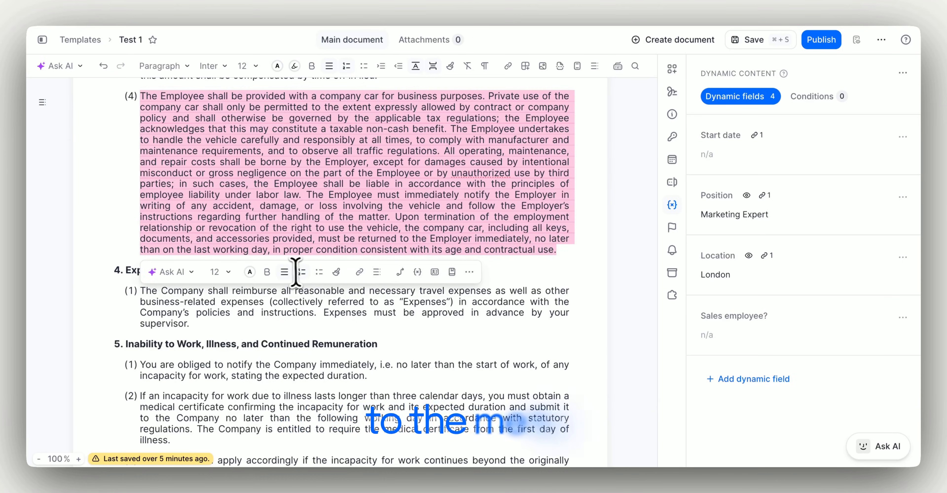
{"action": "left_click", "coordinate": [400, 272]}
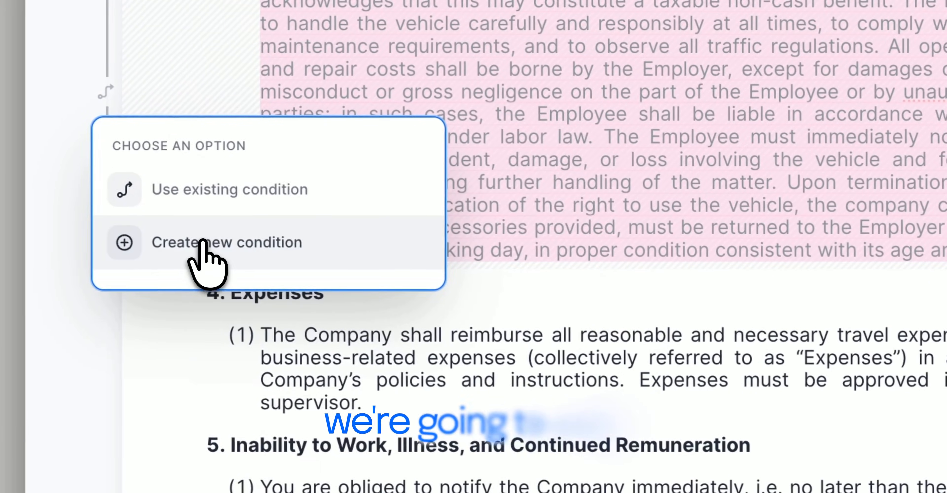
{"action": "left_click", "coordinate": [145, 235]}
{"action": "left_click_drag", "start_coordinate": [296, 182], "coordinate": [110, 182]}
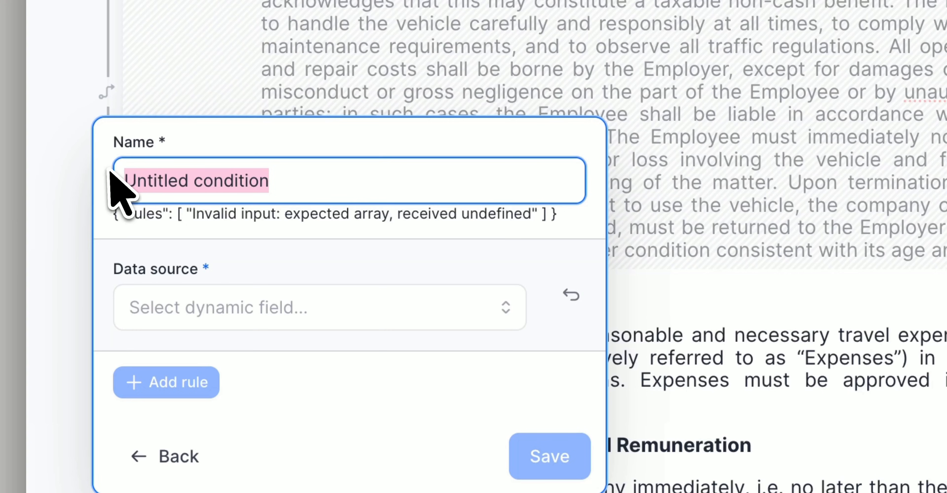
{"action": "type", "text": "Sales employees get company cars"}
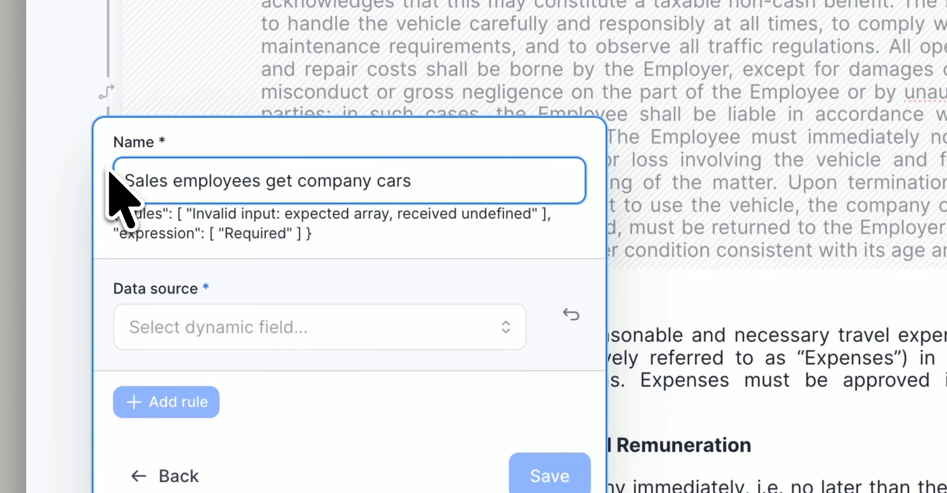
Base the condition on Sales employee? with match value Yes, and save it
{"action": "left_click", "coordinate": [134, 327]}
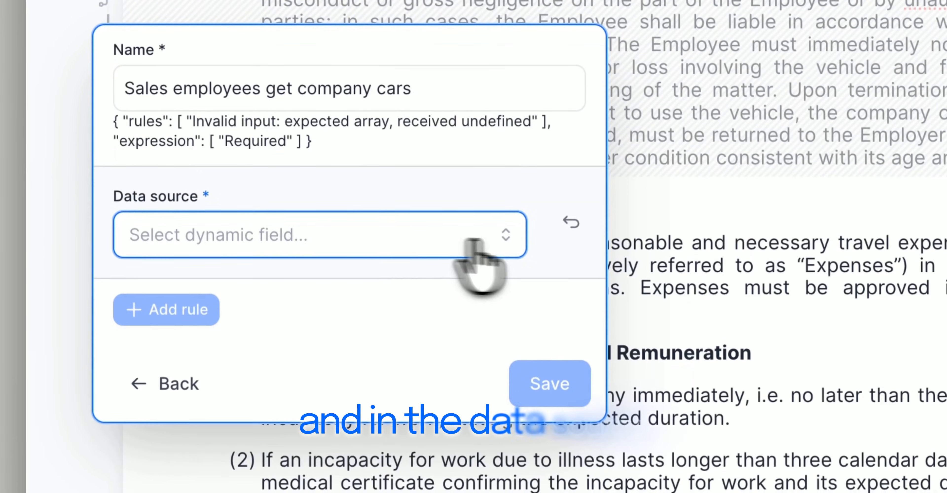
{"action": "left_click", "coordinate": [475, 244]}
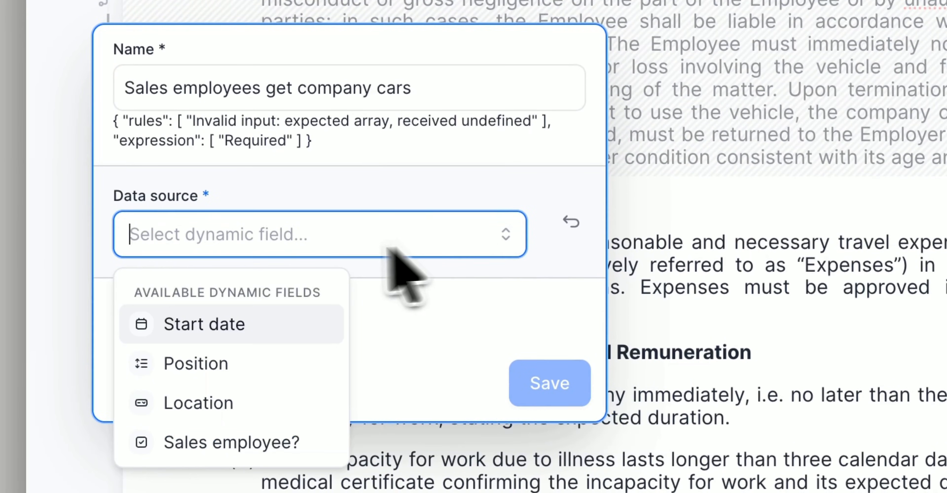
{"action": "left_click", "coordinate": [270, 441]}
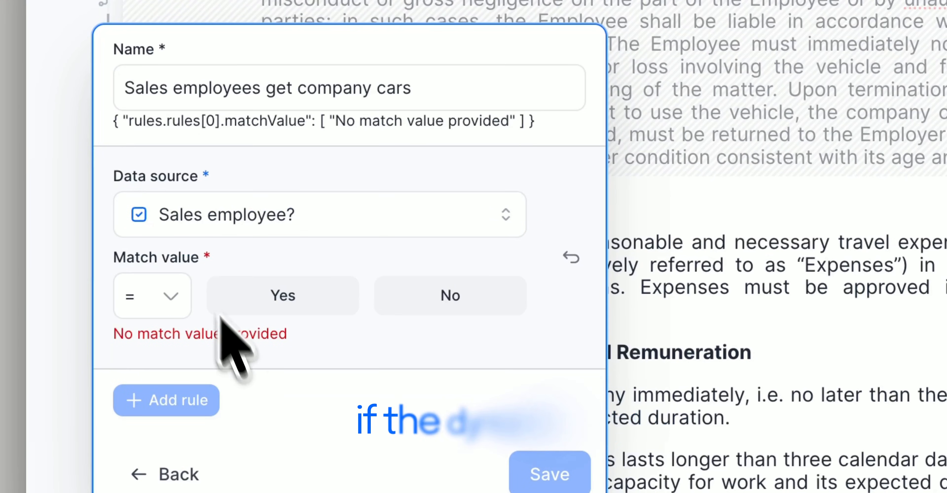
{"action": "left_click", "coordinate": [245, 294]}
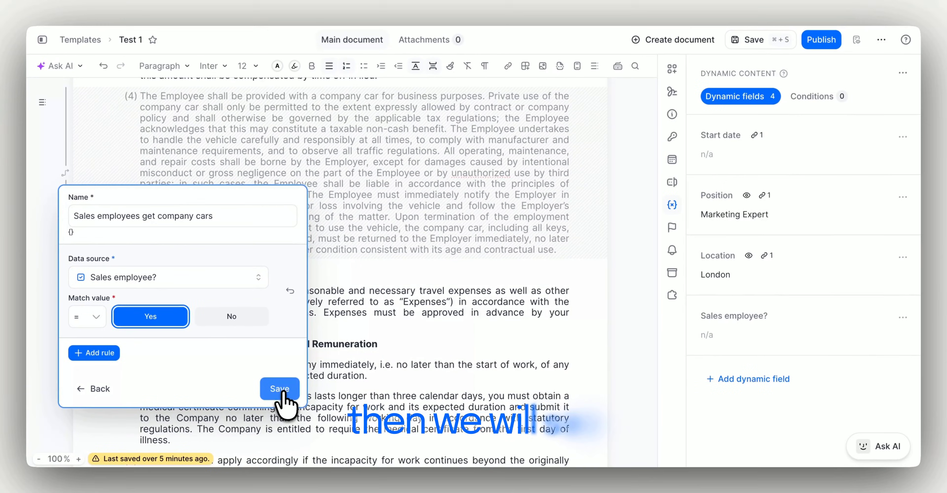
{"action": "left_click", "coordinate": [401, 415]}
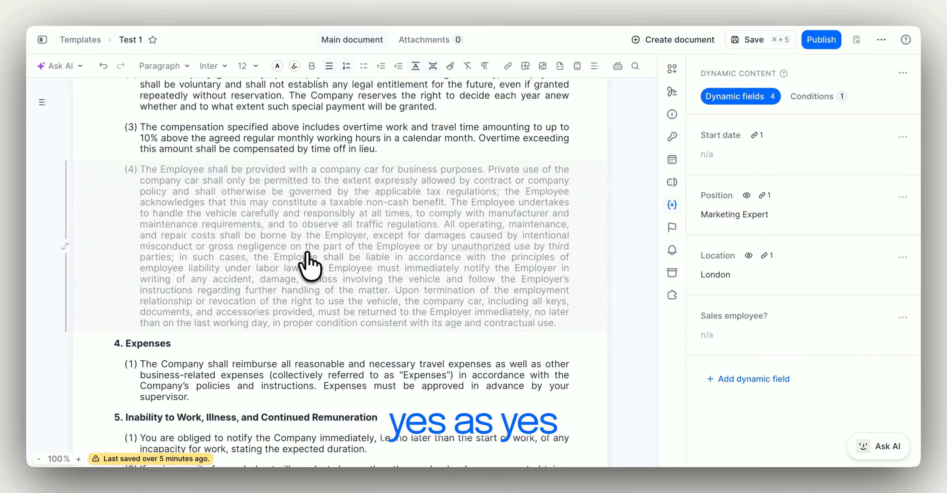
Open the general Document Settings for the Test 1 template
{"action": "scroll", "coordinate": [308, 262], "scroll_direction": "up", "scroll_amount": 2}
{"action": "scroll", "coordinate": [579, 178], "scroll_direction": "up", "scroll_amount": 10}
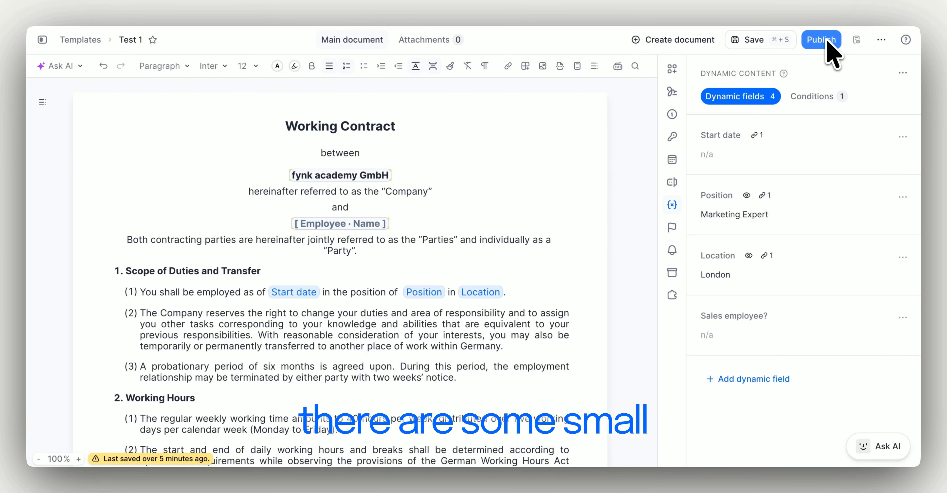
{"action": "left_click", "coordinate": [672, 114]}
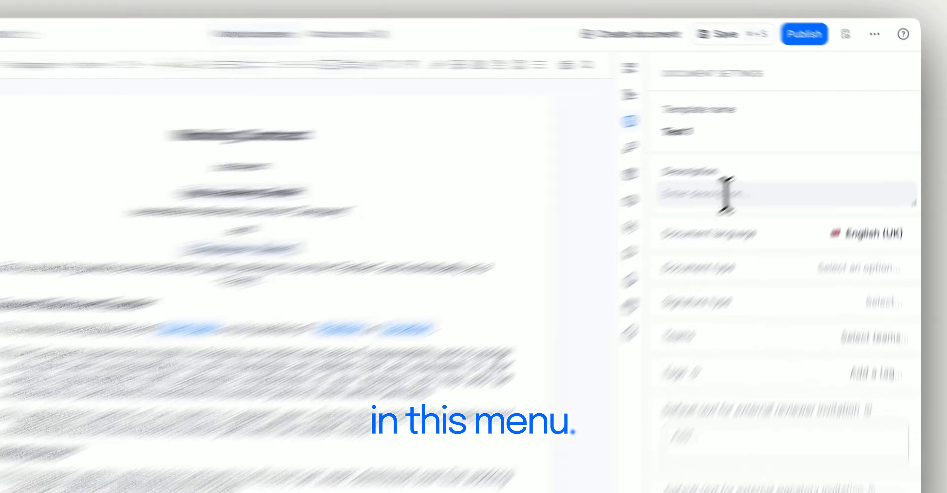
Set description 'HR employee contracts' and document type Employment Contract, leaving signature type unset
{"action": "left_click", "coordinate": [754, 177]}
{"action": "type", "text": "HR employe"}
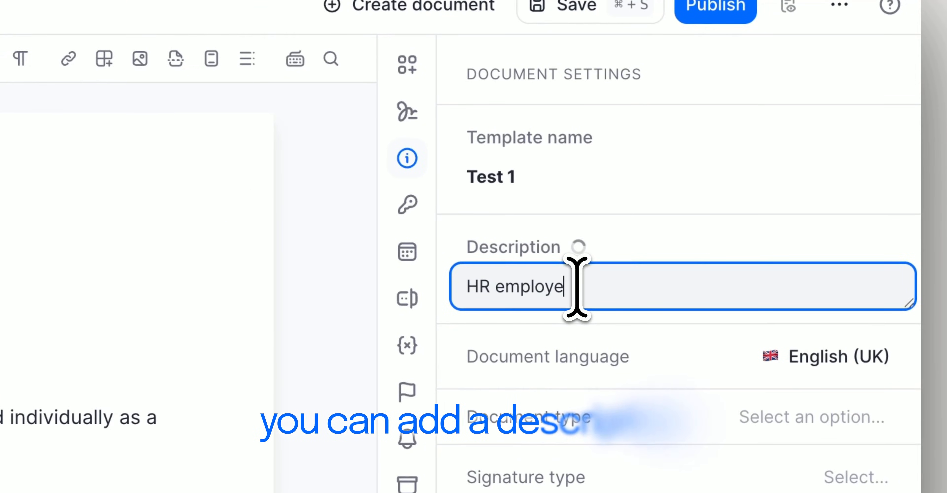
{"action": "type", "text": "e contracts"}
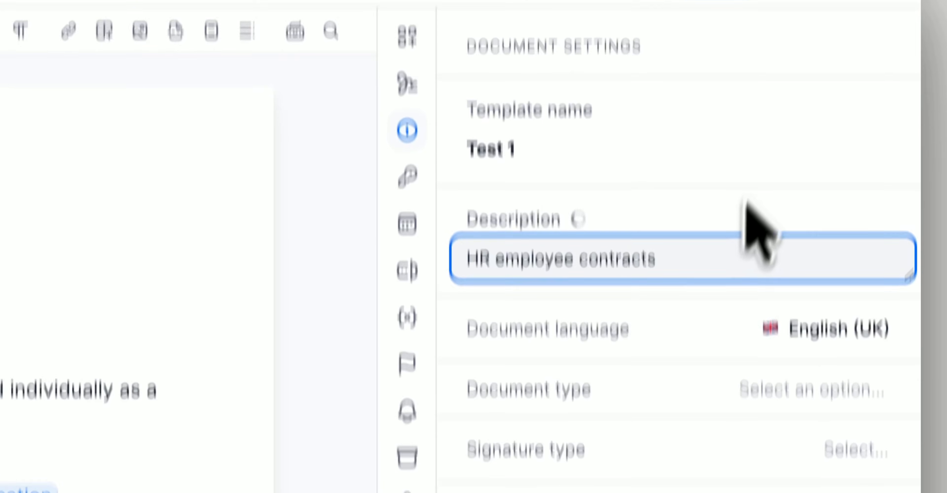
{"action": "left_click", "coordinate": [757, 220]}
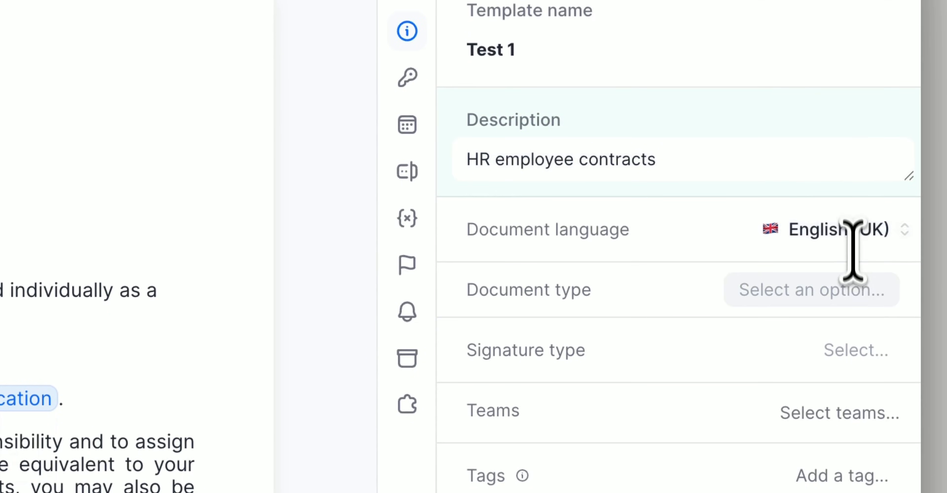
{"action": "left_click", "coordinate": [852, 290]}
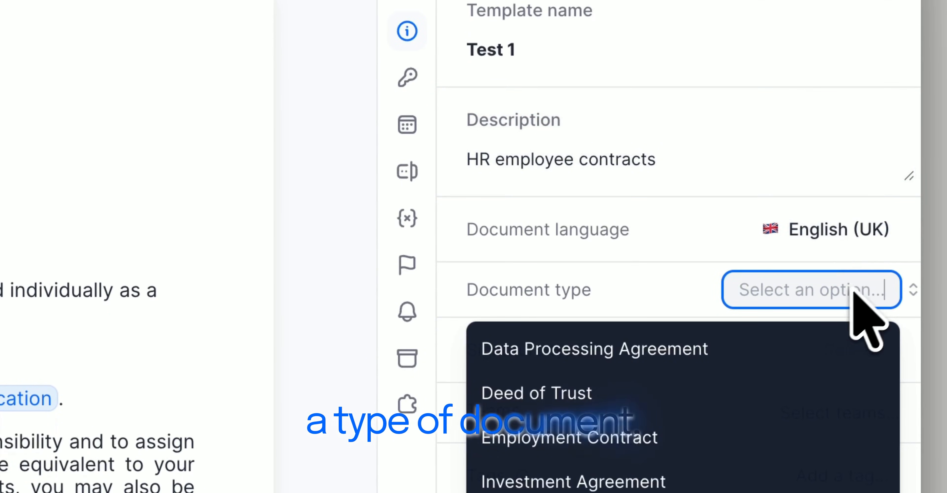
{"action": "left_click", "coordinate": [694, 437]}
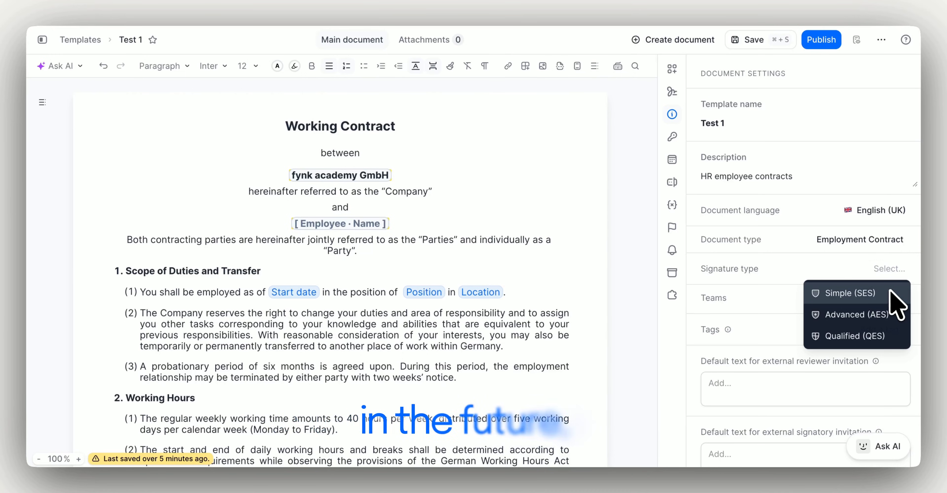
{"action": "left_click", "coordinate": [862, 269]}
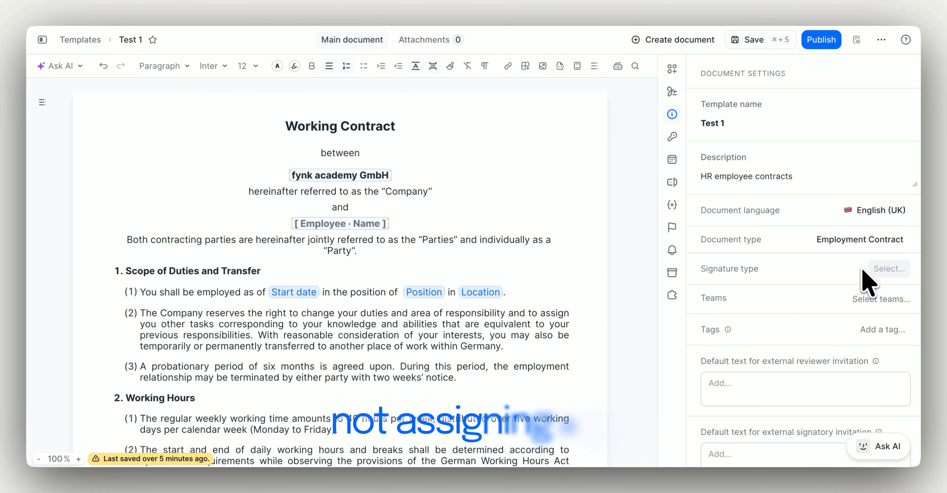
{"action": "left_click", "coordinate": [881, 302]}
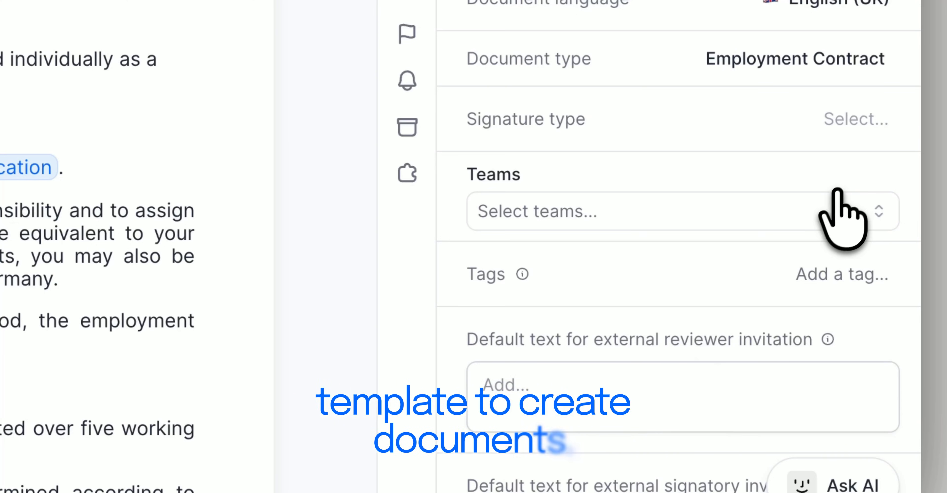
Assign Test 1 to the HR team and tag it Employment Contract
{"action": "left_click", "coordinate": [825, 208]}
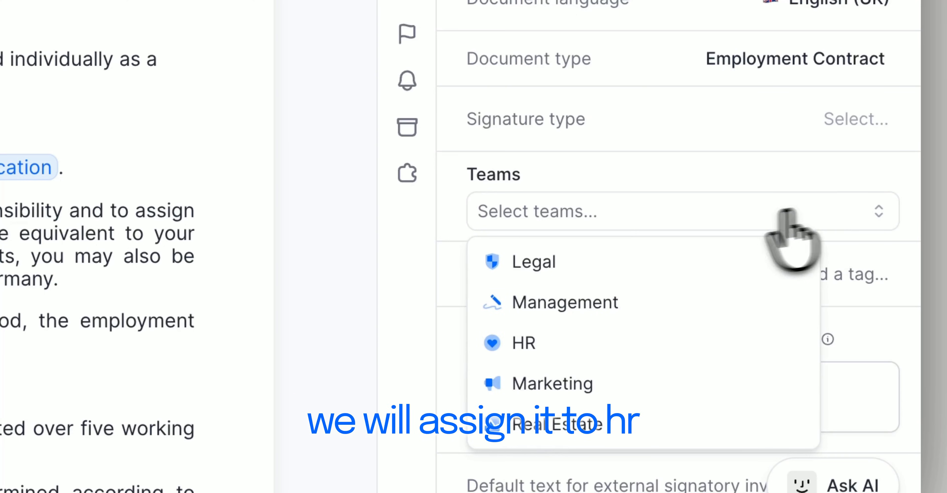
{"action": "left_click", "coordinate": [524, 345]}
{"action": "left_click", "coordinate": [683, 179]}
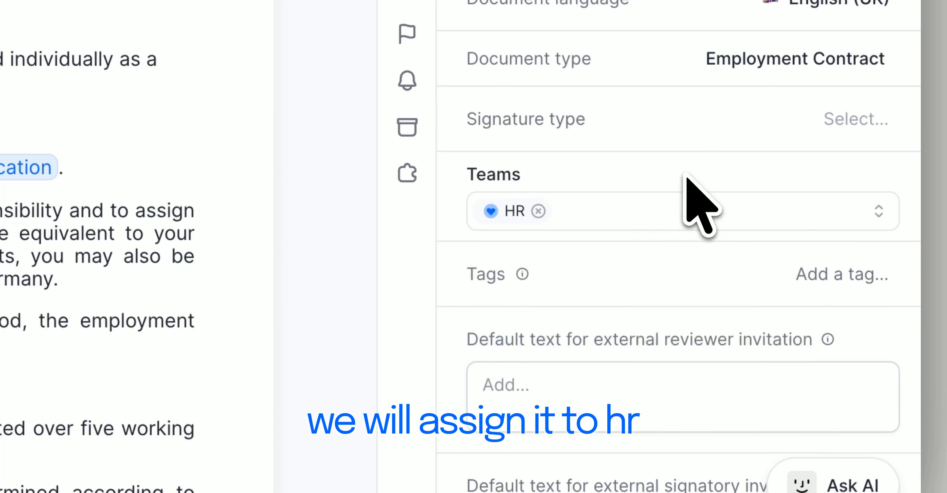
{"action": "left_click", "coordinate": [806, 271]}
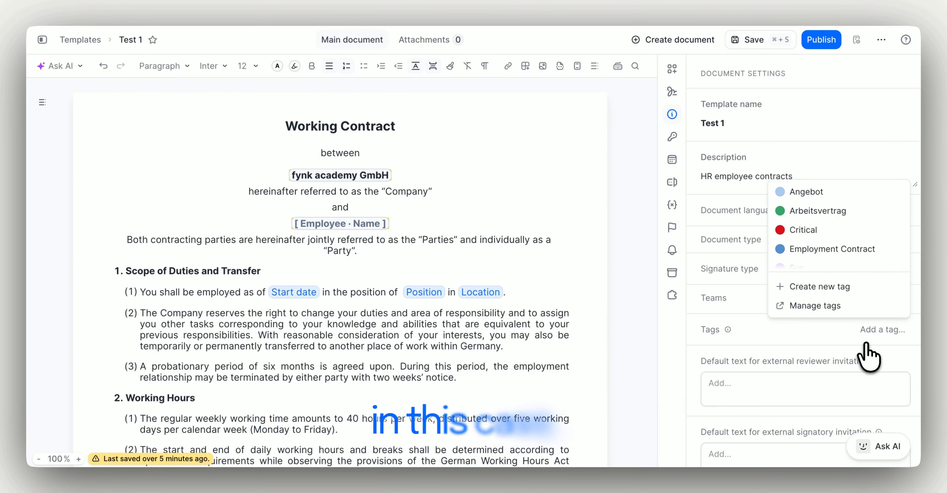
{"action": "left_click", "coordinate": [849, 251]}
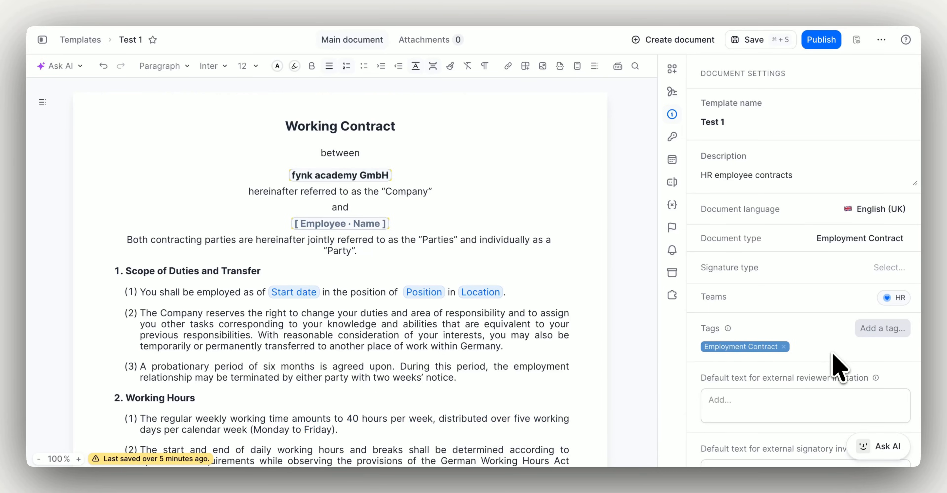
{"action": "scroll", "coordinate": [838, 364], "scroll_direction": "down", "scroll_amount": 3}
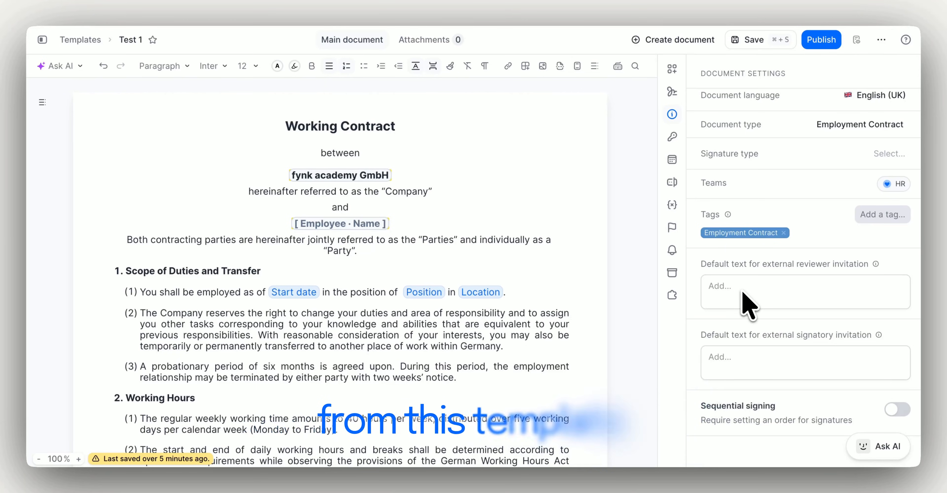
{"action": "scroll", "coordinate": [772, 263], "scroll_direction": "up", "scroll_amount": 3}
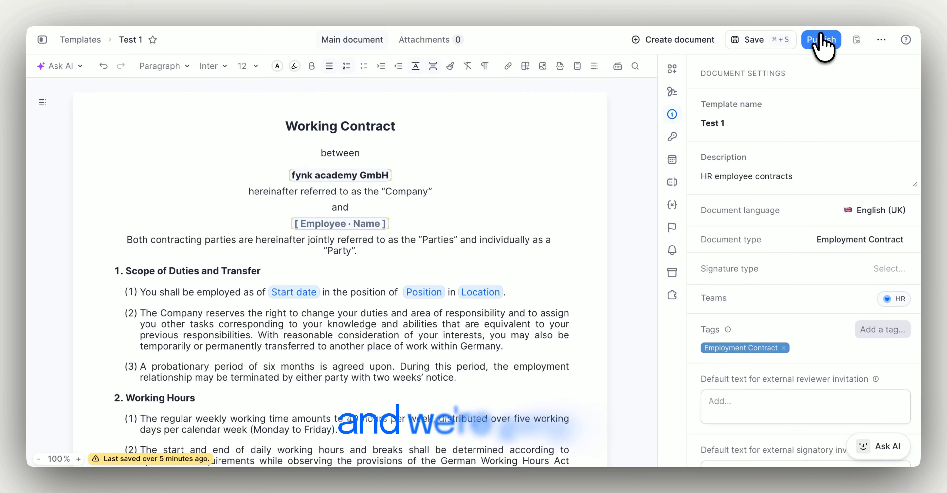
{"action": "left_click", "coordinate": [821, 40]}
Save and publish Test 1, then create a document from it named 'Document Test 1'
{"action": "left_click", "coordinate": [615, 284]}
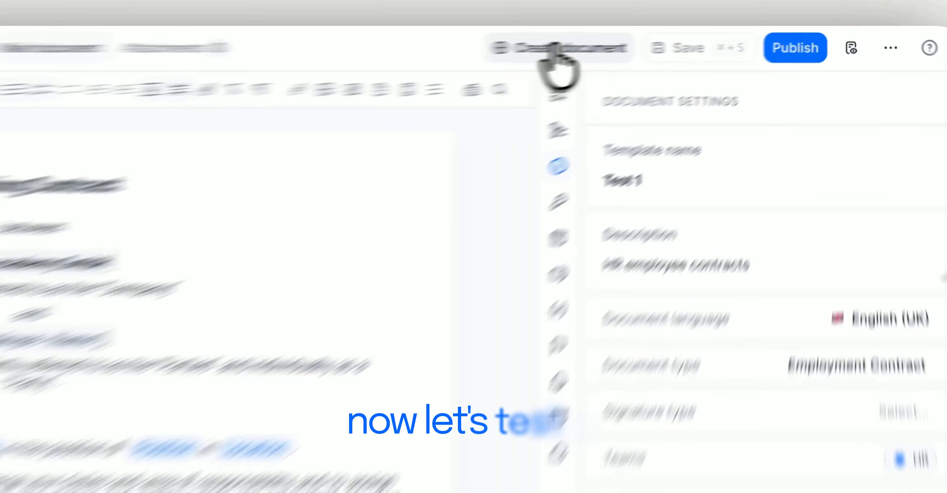
{"action": "left_click", "coordinate": [700, 40]}
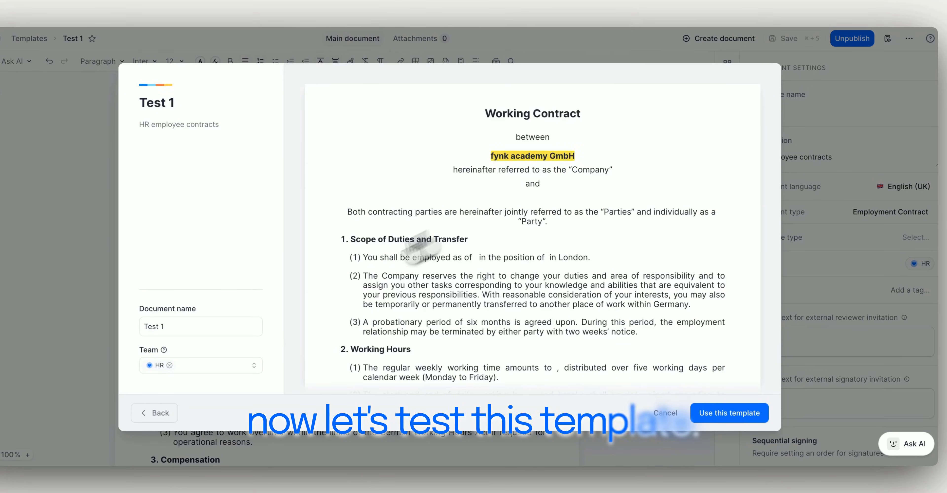
{"action": "triple_click", "coordinate": [148, 327]}
{"action": "type", "text": "Document t"}
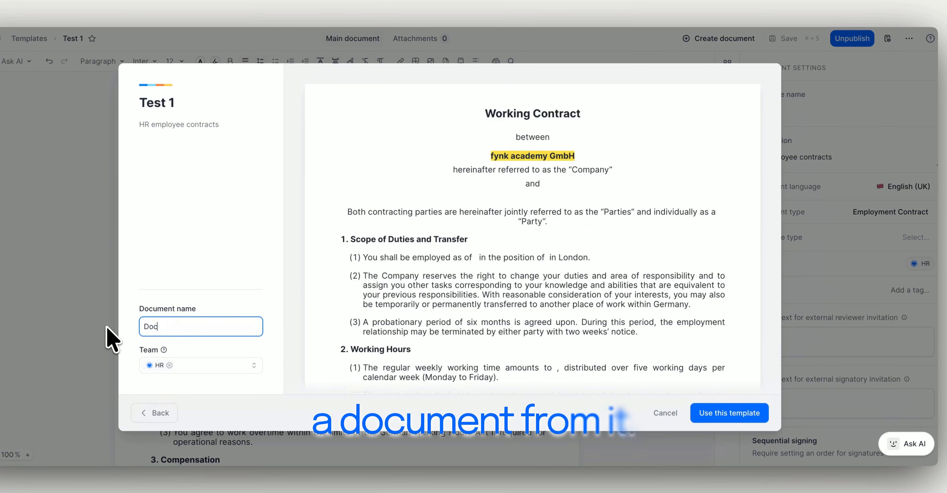
{"action": "left_click", "coordinate": [710, 415]}
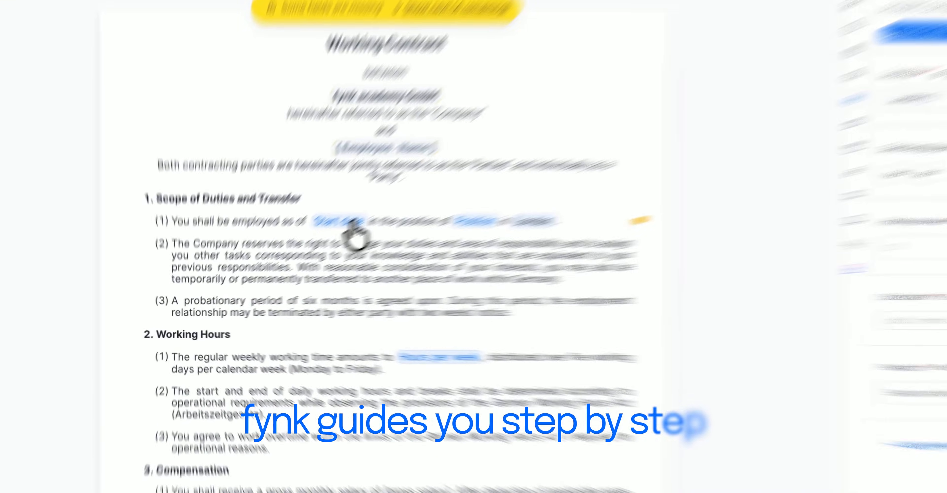
{"action": "left_click", "coordinate": [319, 241]}
Enter start date 01/06/2026 and 40 hours per week
{"action": "left_click", "coordinate": [336, 237]}
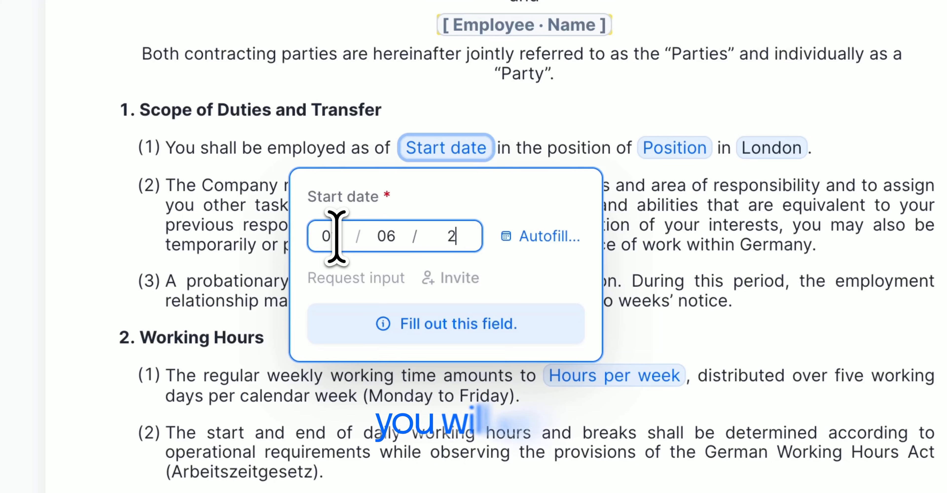
{"action": "key", "text": "BackSpace"}
{"action": "type", "text": "026"}
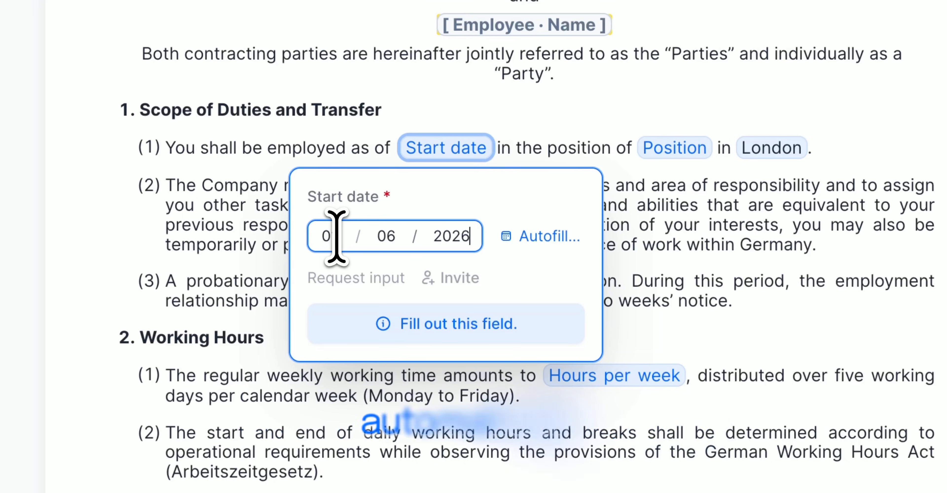
{"action": "left_click", "coordinate": [433, 334]}
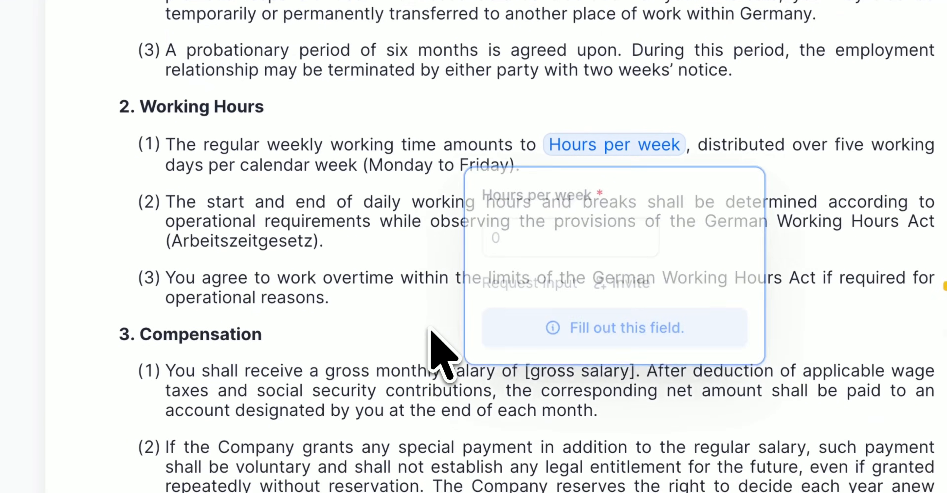
{"action": "left_click", "coordinate": [501, 236]}
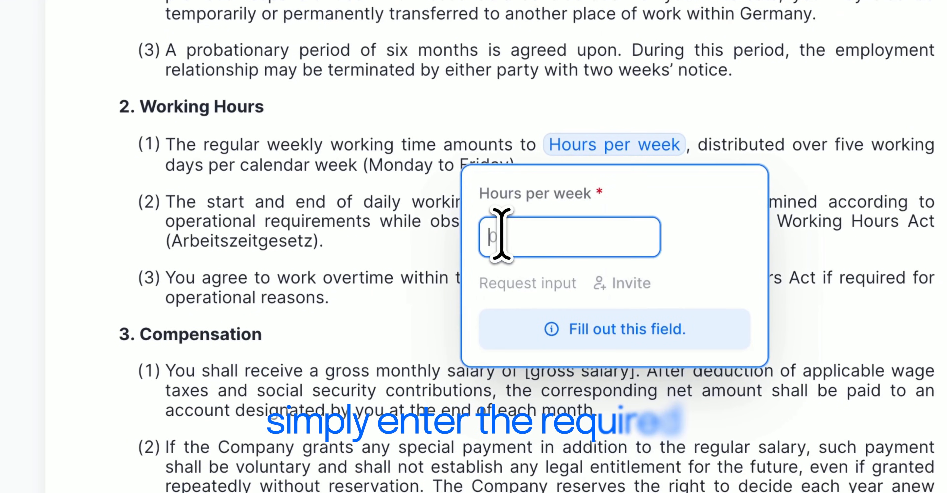
{"action": "type", "text": "40"}
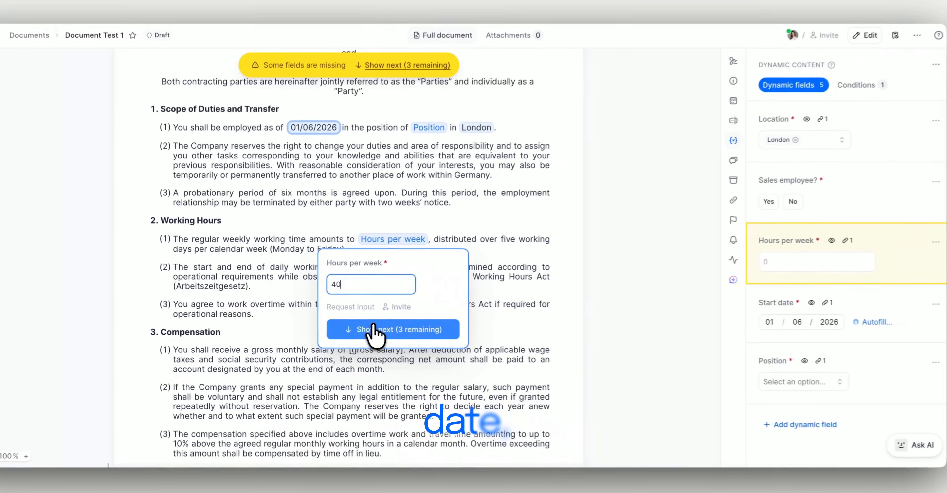
{"action": "left_click", "coordinate": [373, 330]}
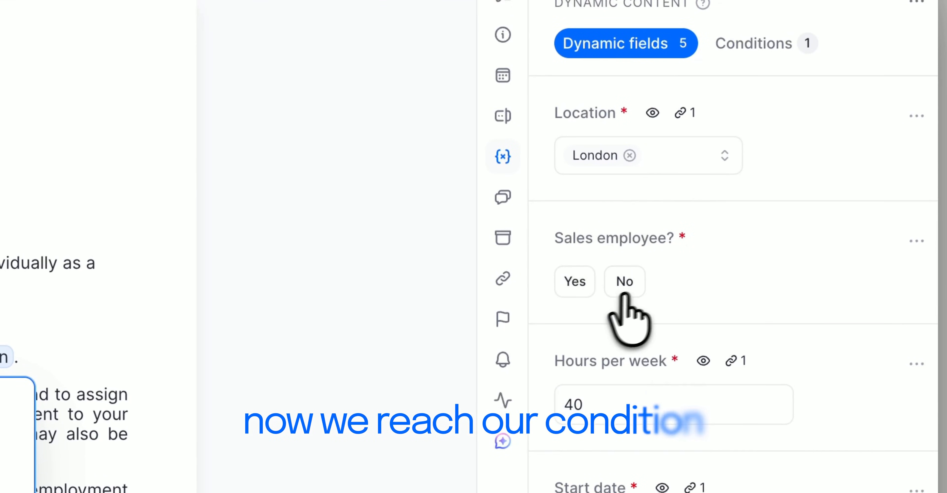
Answer Yes to Sales employee? and view the document's conditions
{"action": "left_click", "coordinate": [572, 280]}
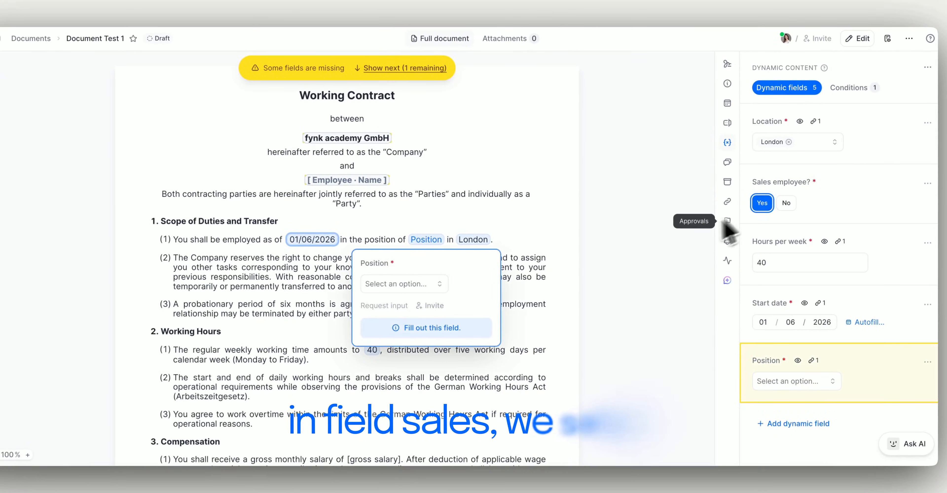
{"action": "scroll", "coordinate": [566, 334], "scroll_direction": "down", "scroll_amount": 1}
{"action": "scroll", "coordinate": [570, 345], "scroll_direction": "down", "scroll_amount": 7}
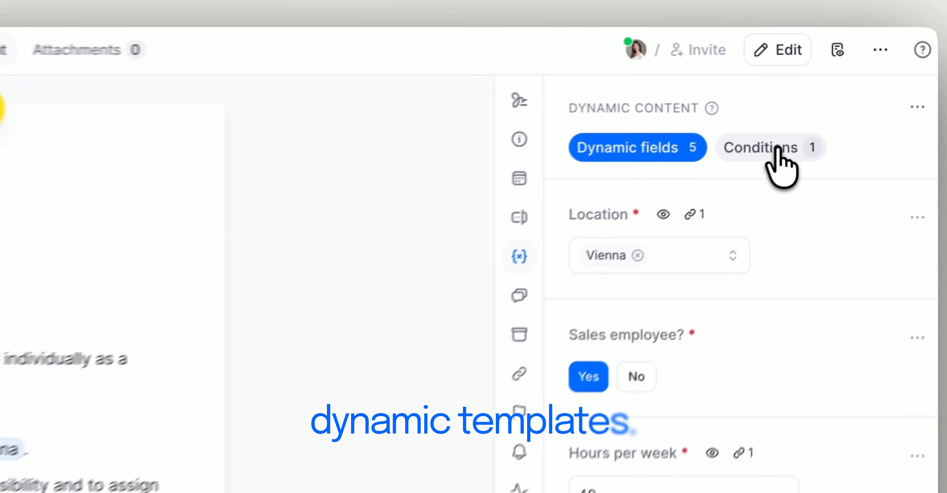
{"action": "left_click", "coordinate": [858, 88]}
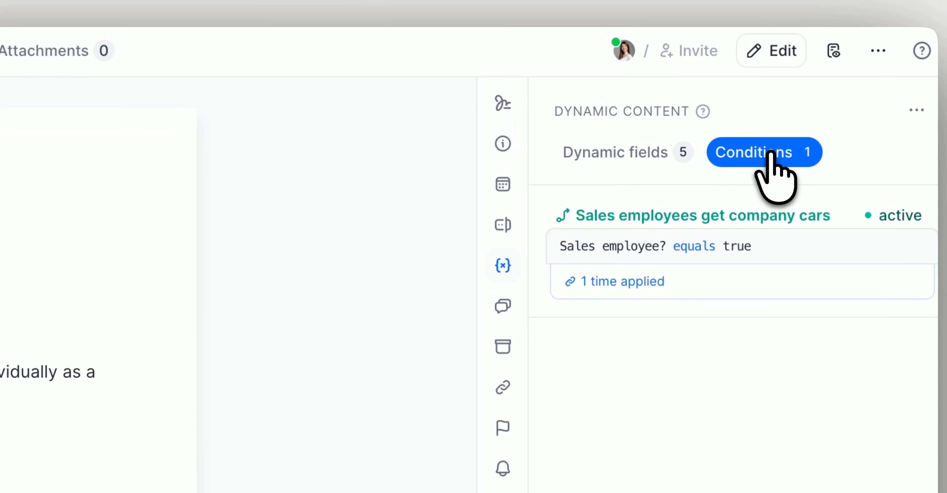
Add a saved contact as the Employee party's signatory and save the party details
{"action": "left_click", "coordinate": [631, 153]}
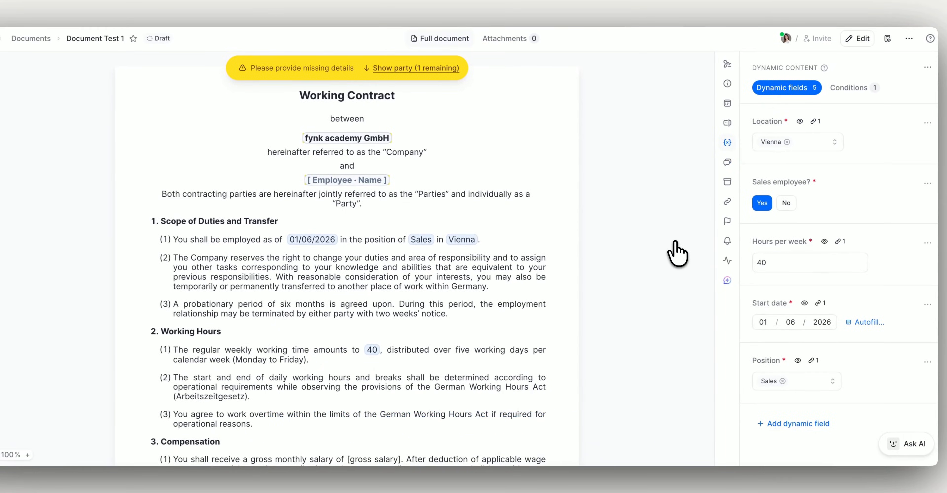
{"action": "left_click", "coordinate": [434, 68]}
{"action": "left_click", "coordinate": [532, 199]}
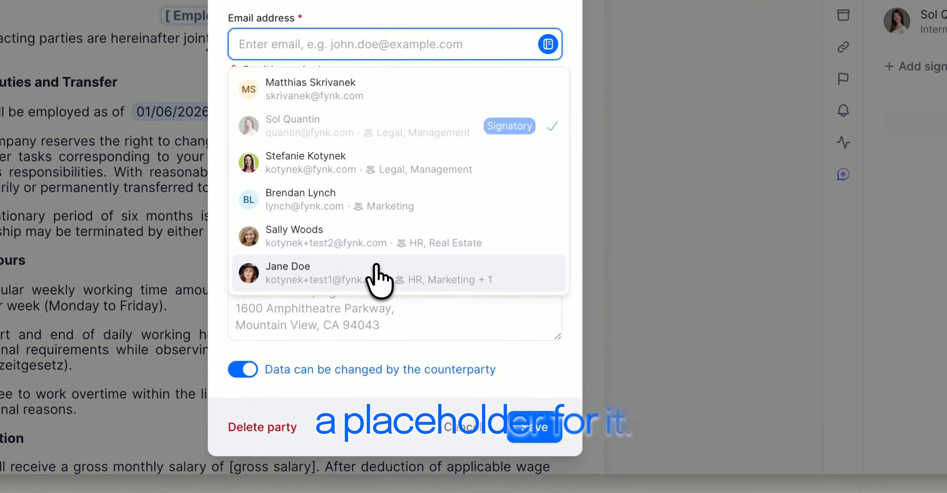
{"action": "left_click", "coordinate": [354, 490]}
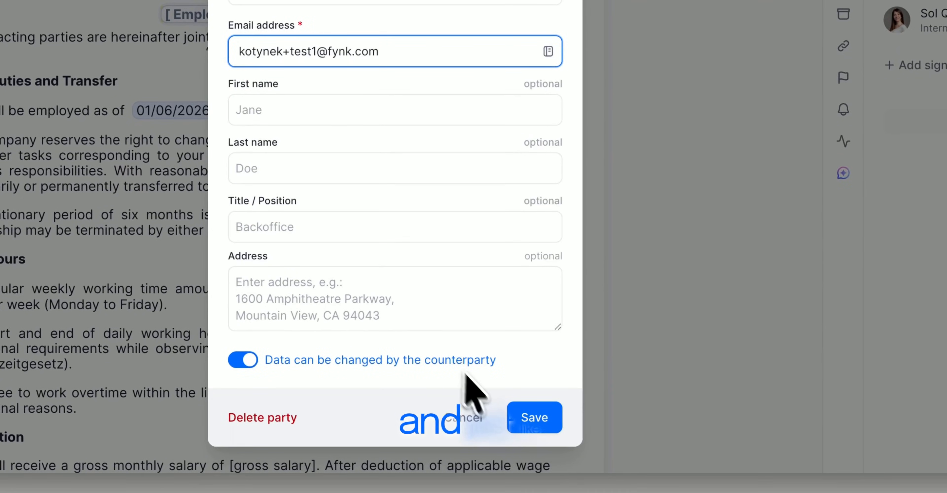
{"action": "left_click", "coordinate": [521, 421]}
{"action": "left_click", "coordinate": [516, 431]}
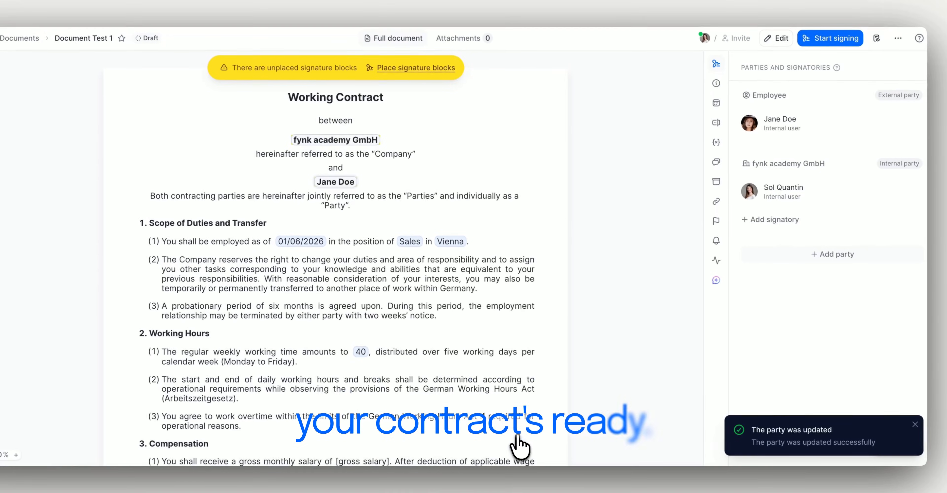